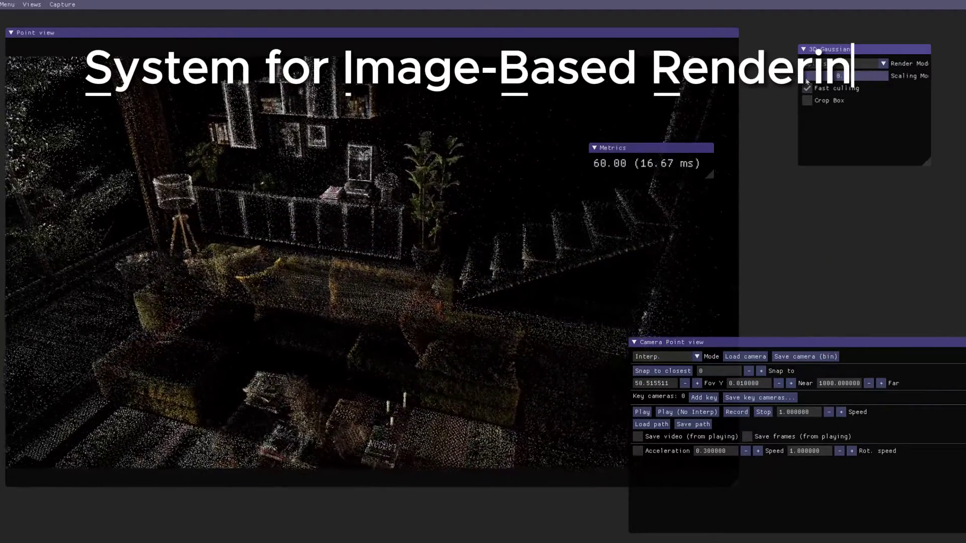
# - Raise the scaling modifier of the living-room Gaussians from points toward full splats
pyautogui.moveTo(805, 77); pyautogui.dragTo(808, 78)
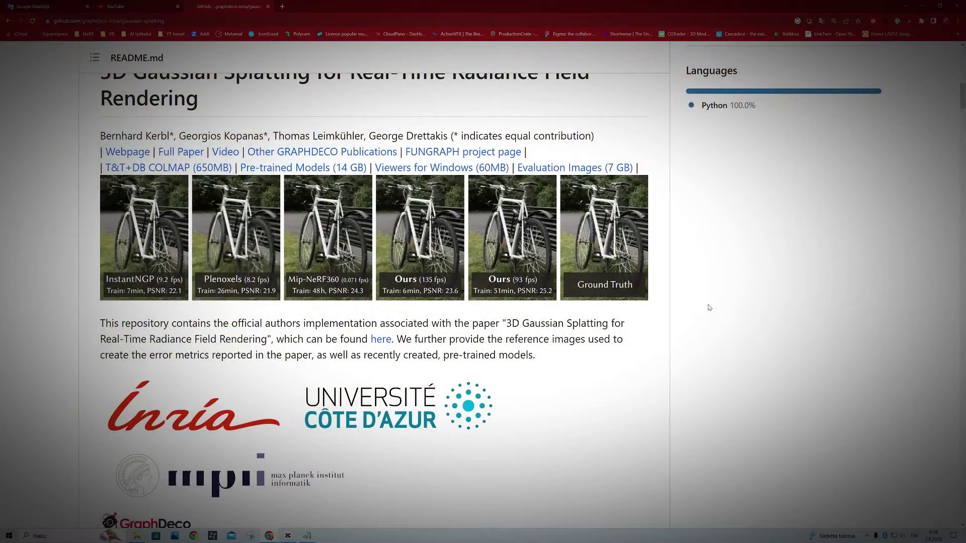
# - Skim the gaussian-splatting README from the abstract to the section on running the real-time viewer
pyautogui.scroll(-7, 708, 307)
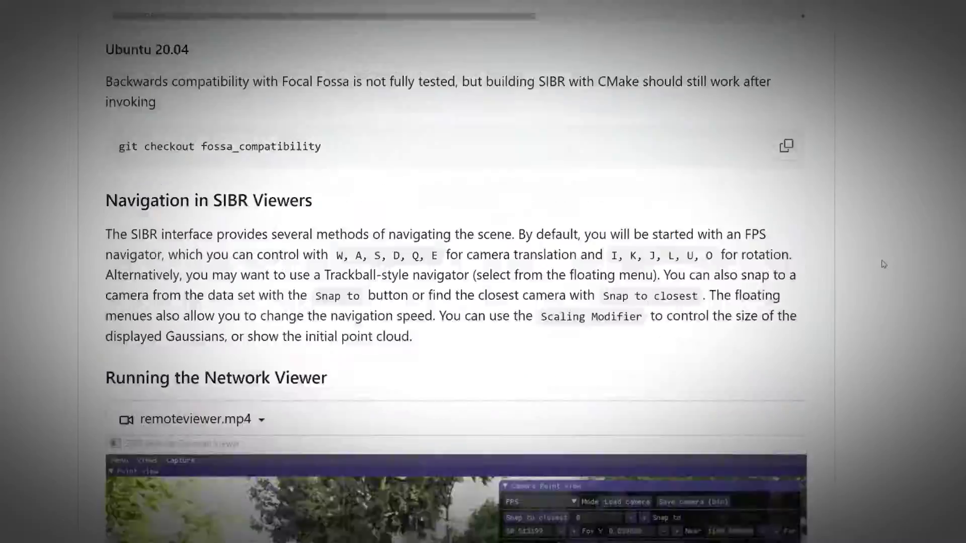
pyautogui.scroll(-10, 884, 264)
pyautogui.scroll(-10, 881, 263)
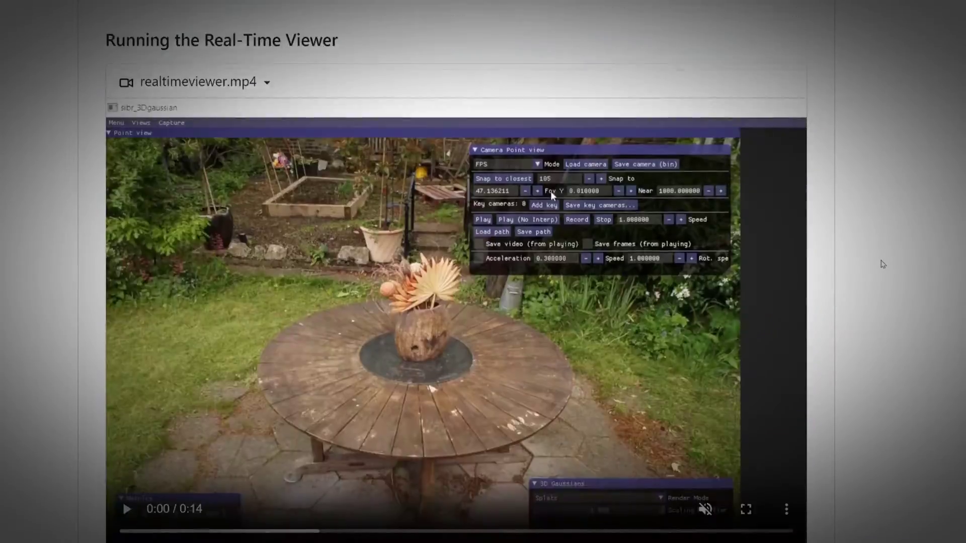
pyautogui.scroll(5, 881, 264)
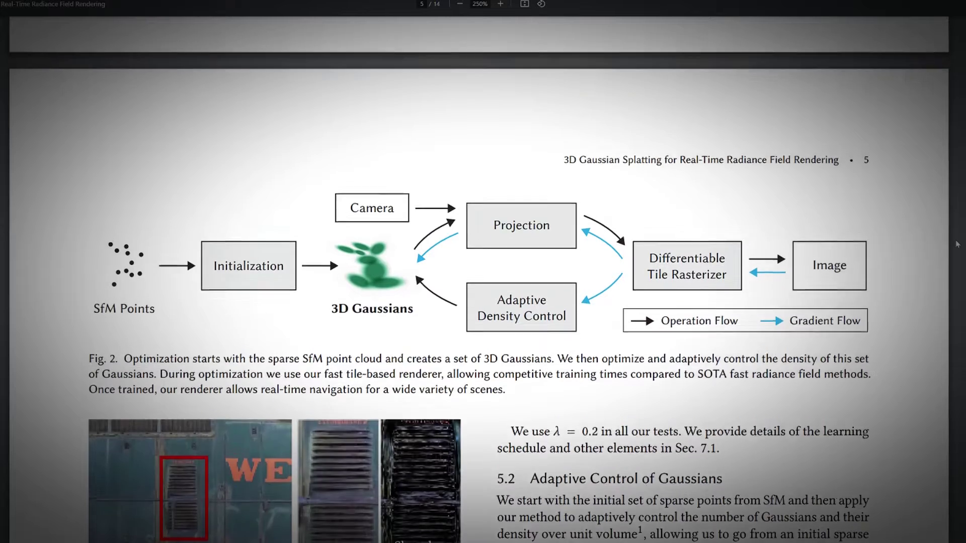
pyautogui.scroll(1, 958, 244)
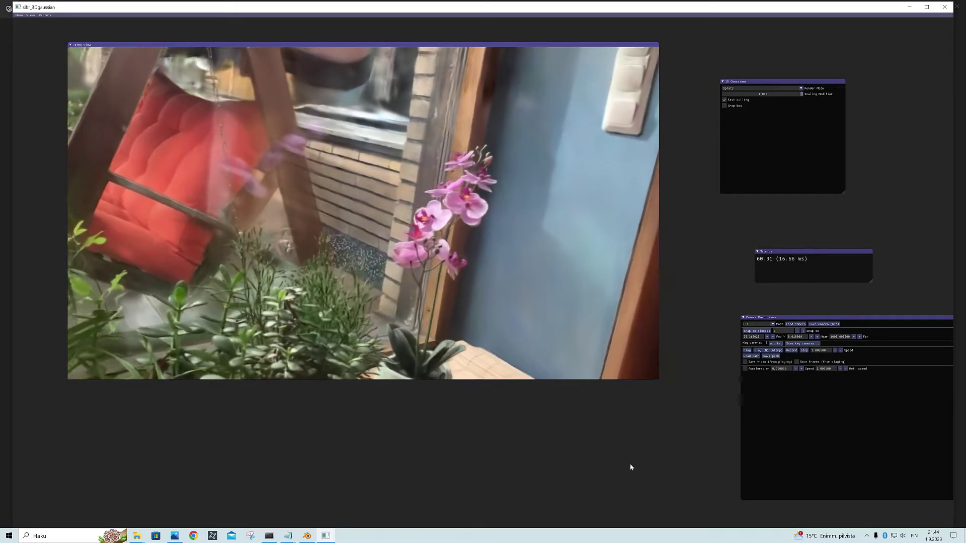
# - Fly the camera around the windowsill scene to examine the orchid, the potted plants and the glass bowl
pyautogui.press('a')
pyautogui.press('l')
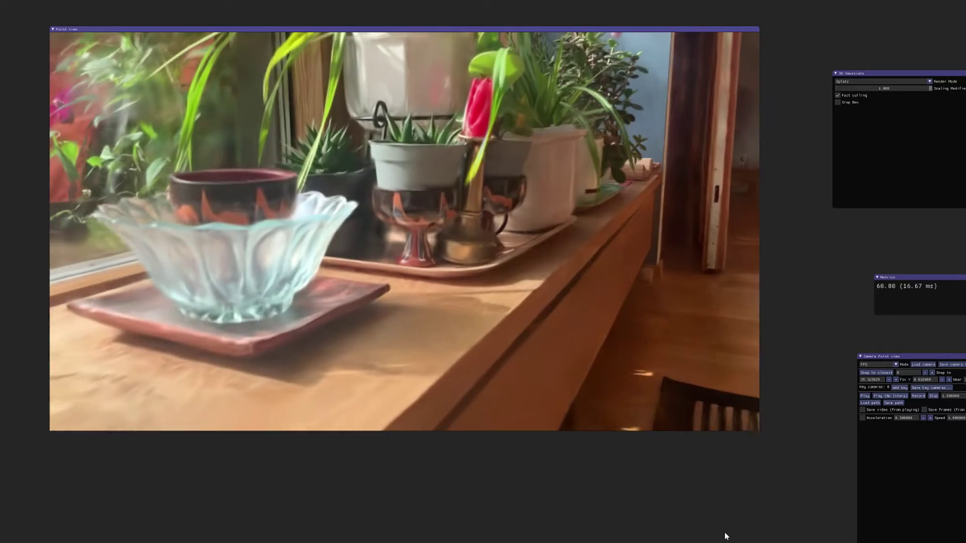
pyautogui.press('a')
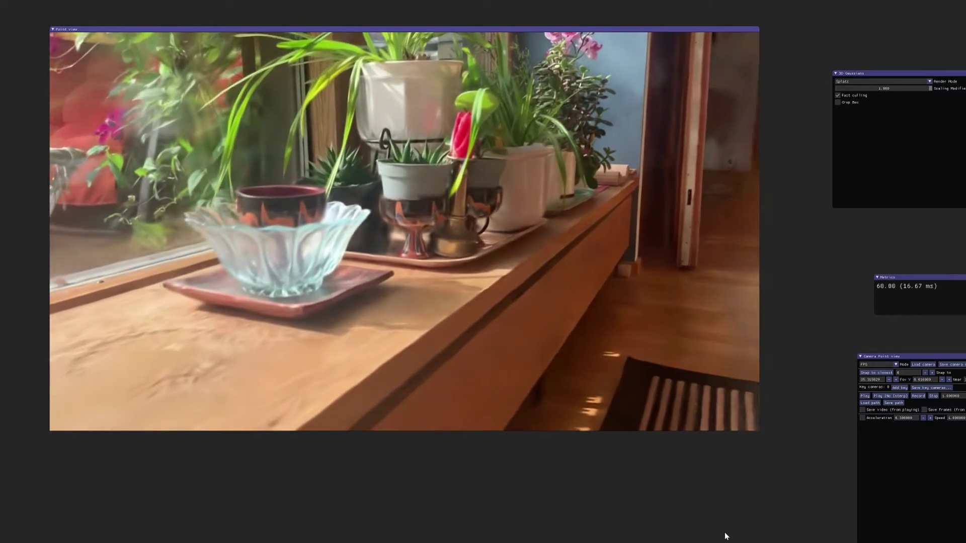
pyautogui.press('s')
pyautogui.press('e')
pyautogui.press('k')
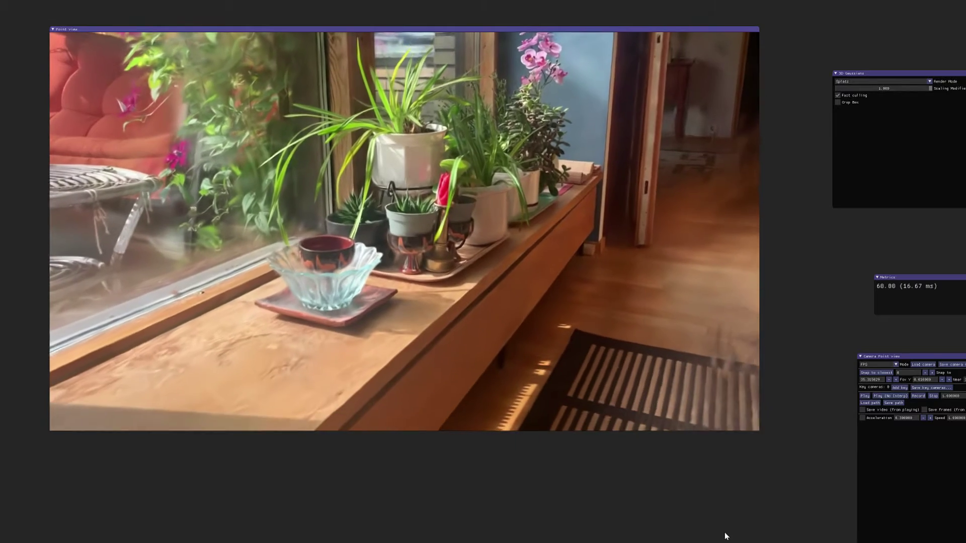
pyautogui.press('e')
pyautogui.press('s')
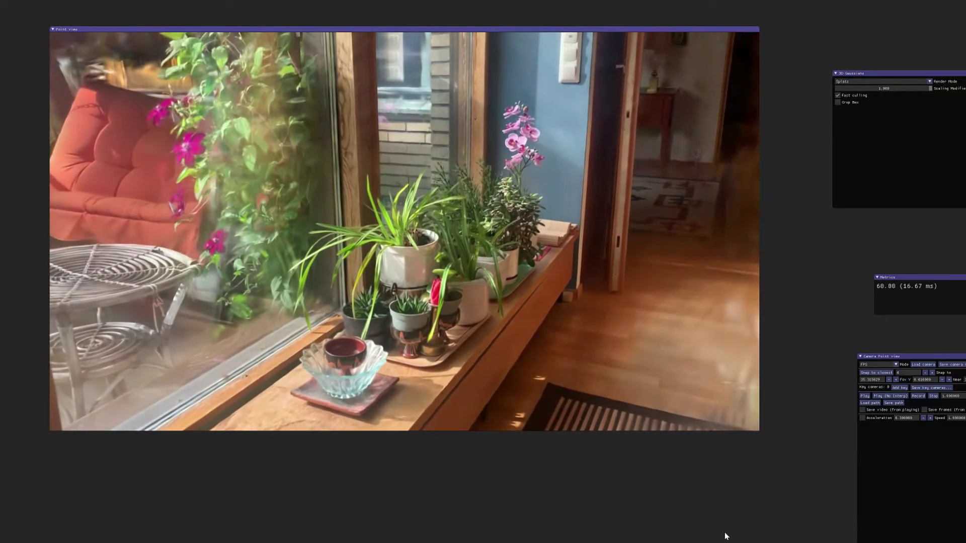
pyautogui.press('w')
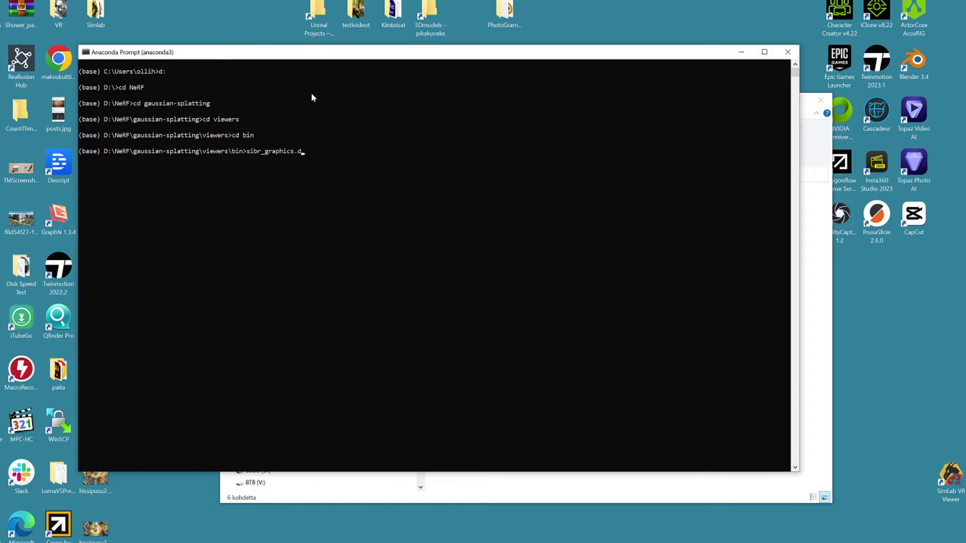
# - Shorten the file name sibr_graphics.d at the viewers\bin prompt and cycle through the matching file-name completions
pyautogui.press('BackSpace')
pyautogui.press('BackSpace')
pyautogui.press('BackSpace')
pyautogui.press('BackSpace')
pyautogui.press('BackSpace')
pyautogui.press('BackSpace')
pyautogui.press('BackSpace')
pyautogui.press('BackSpace')
pyautogui.press('BackSpace')
pyautogui.press('BackSpace')
pyautogui.press('BackSpace')
pyautogui.press('BackSpace')
pyautogui.press('Tab')
pyautogui.press('Tab')
pyautogui.press('Tab')
pyautogui.press('Tab')
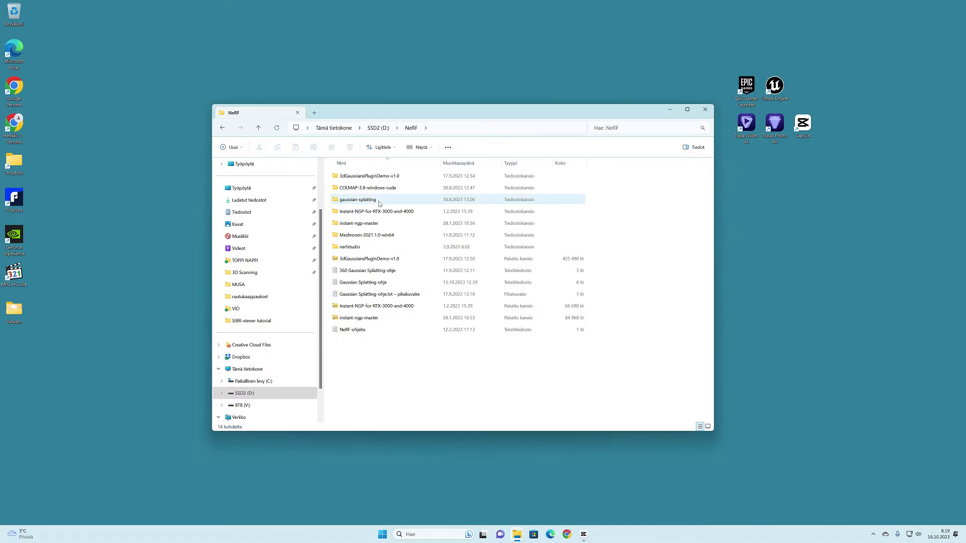
# - Browse to the trained model folder output\3D\ArcRoom1 inside the gaussian-splatting directory on drive D
pyautogui.doubleClick(377, 200)
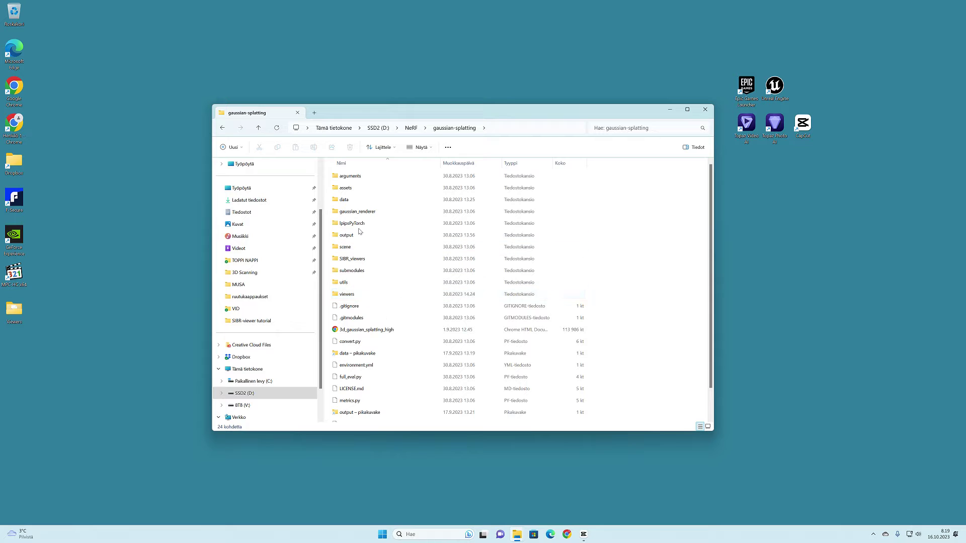
pyautogui.doubleClick(360, 236)
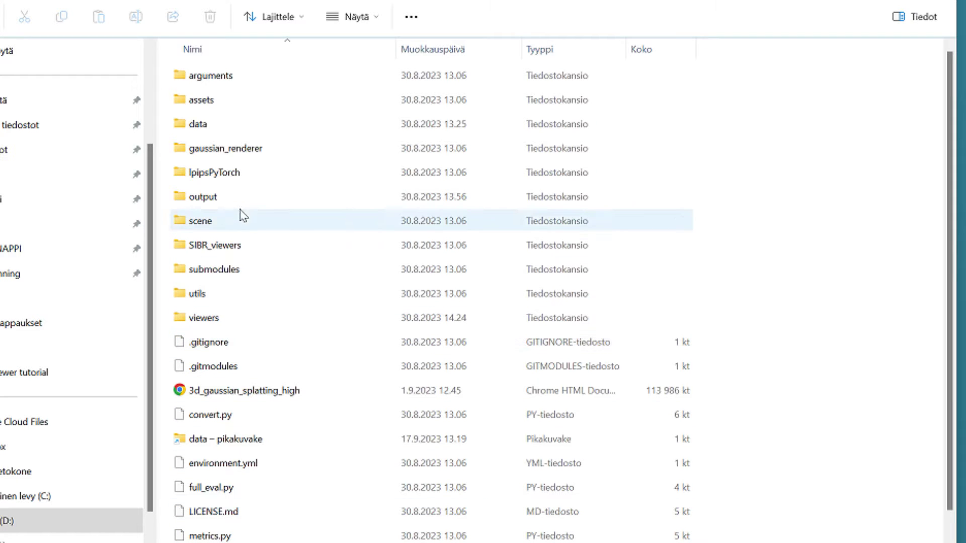
pyautogui.doubleClick(228, 198)
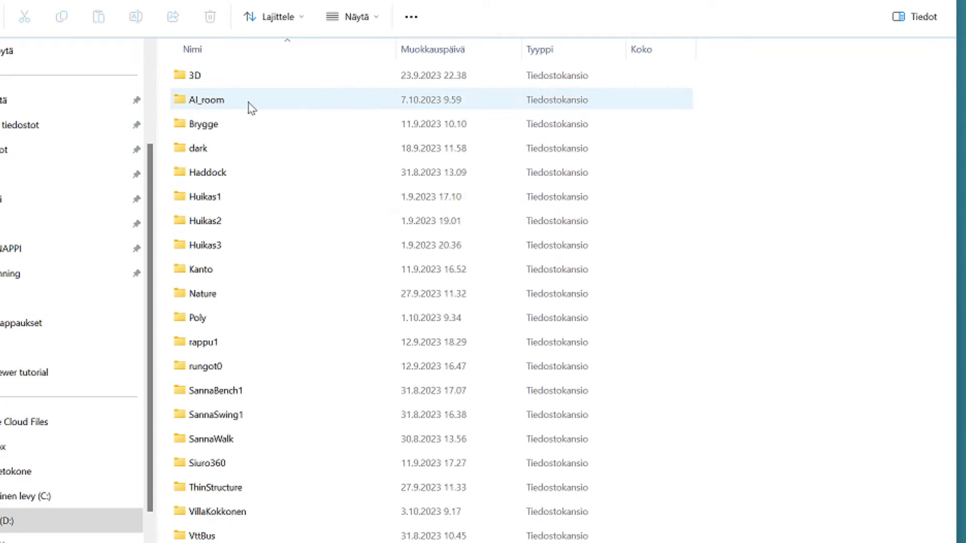
pyautogui.moveTo(248, 107)
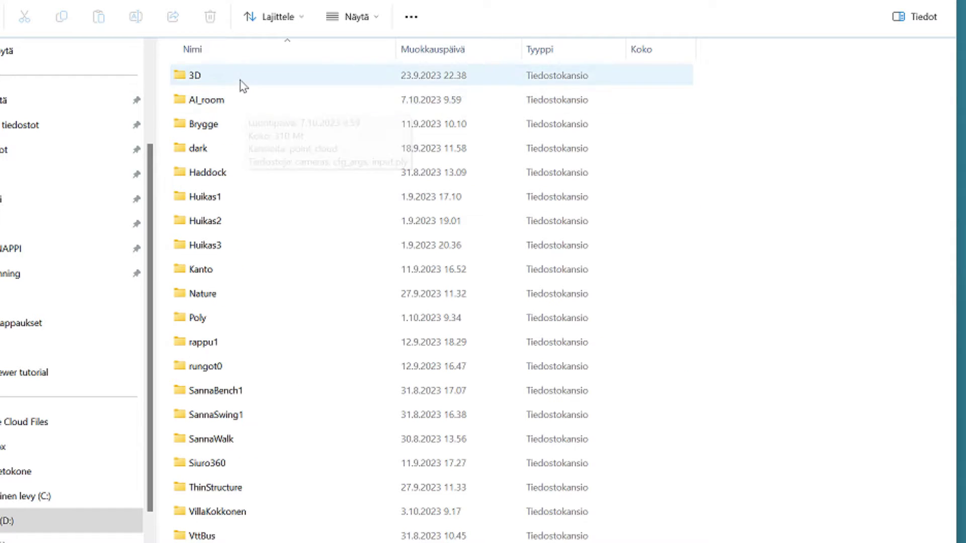
pyautogui.doubleClick(240, 80)
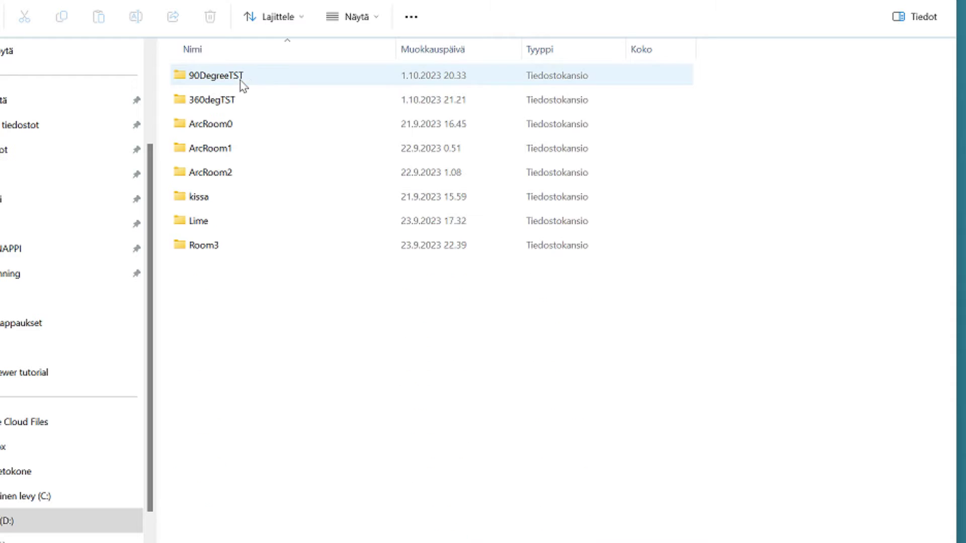
pyautogui.doubleClick(254, 154)
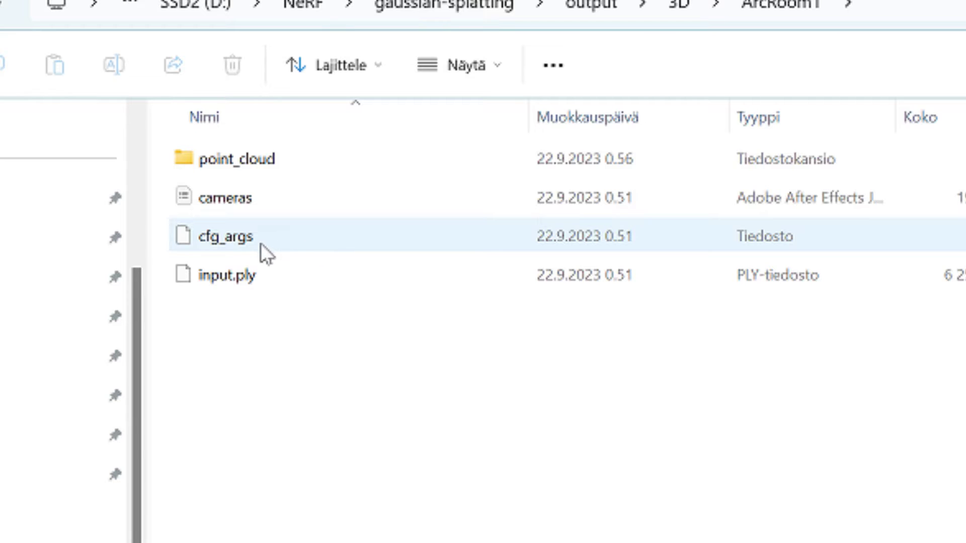
# - Copy the cfg_args file from ArcRoom1 into the GS_model folder on the desktop
pyautogui.click(261, 247)
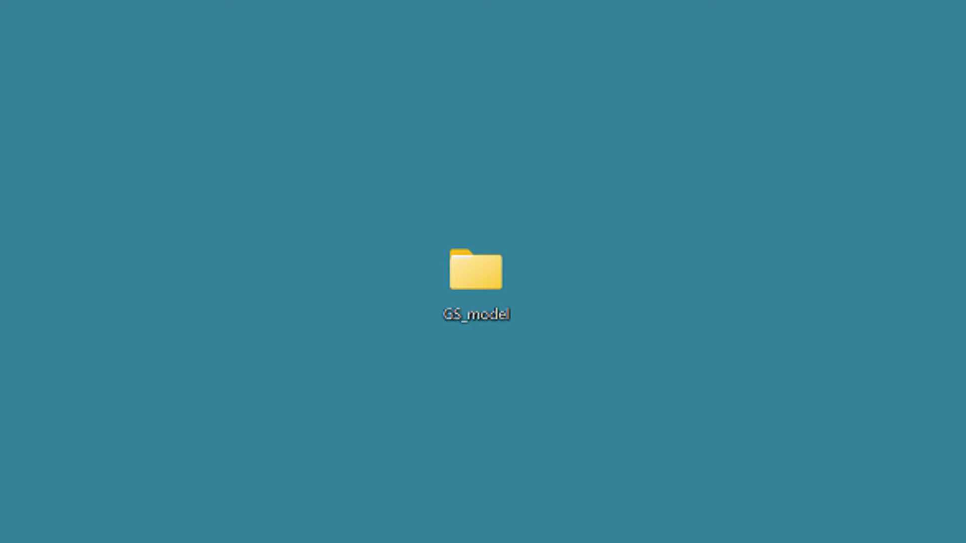
pyautogui.doubleClick(474, 270)
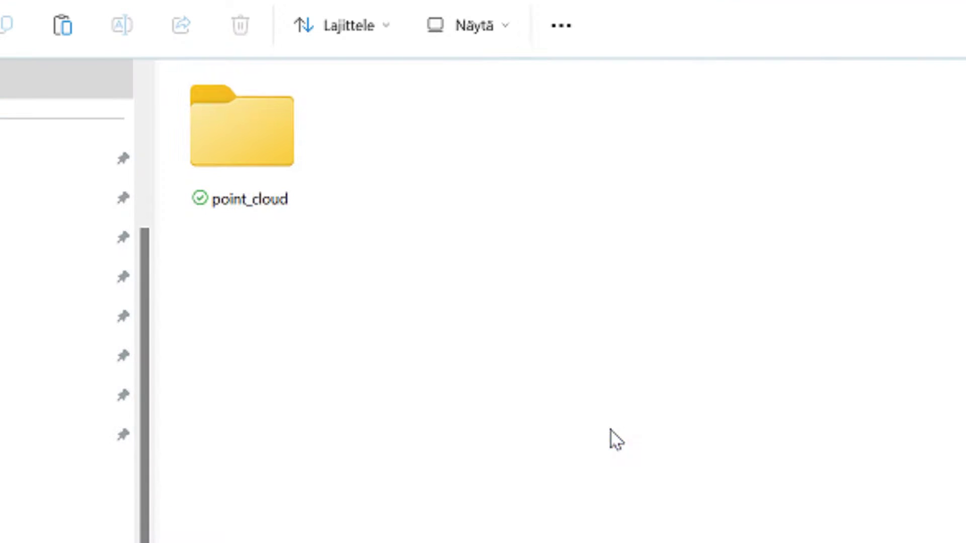
pyautogui.hotkey('ctrl', 'v')
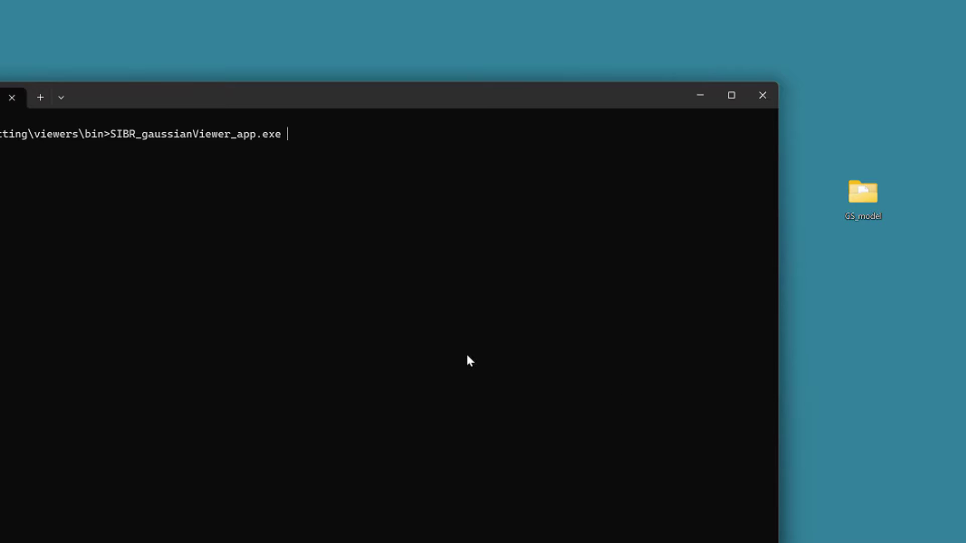
# - Launch SIBR_gaussianViewer_app.exe from the command prompt with -m and the path of the desktop folder GS_model
pyautogui.write('m')
pyautogui.moveTo(863, 193); pyautogui.dragTo(421, 159)
pyautogui.press('Return')
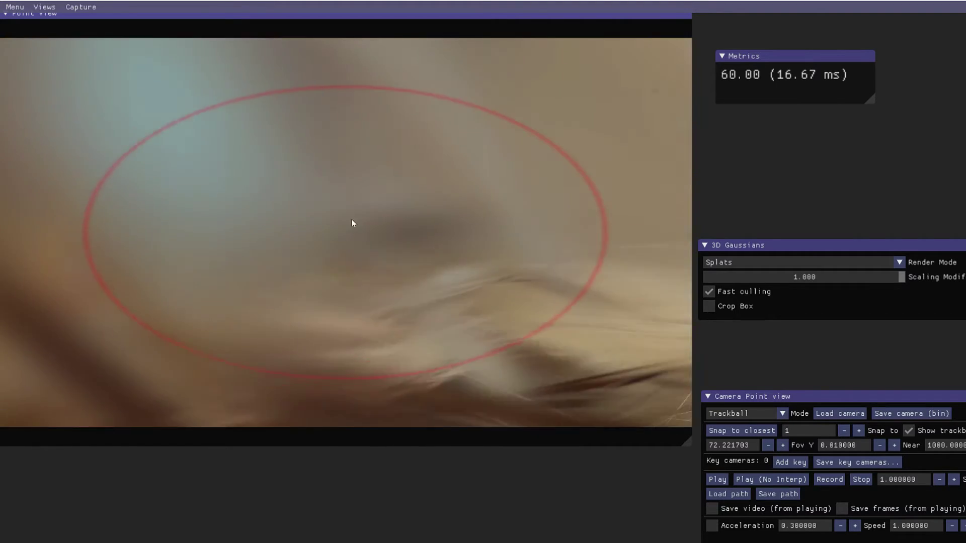
# - Orbit and zoom the loaded model with the trackball camera to inspect the scene
pyautogui.moveTo(351, 222); pyautogui.dragTo(423, 236)
pyautogui.scroll(-5, 404, 232)
pyautogui.scroll(3, 403, 231)
pyautogui.moveTo(321, 176); pyautogui.dragTo(514, 83)
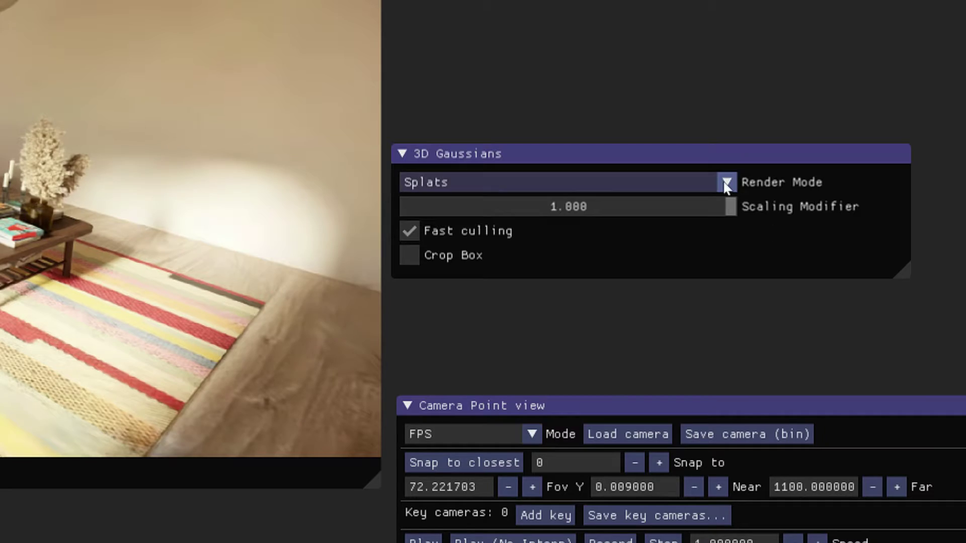
# - Set the render mode to Initial Points and turn the camera to view the point cloud from several angles
pyautogui.click(727, 183)
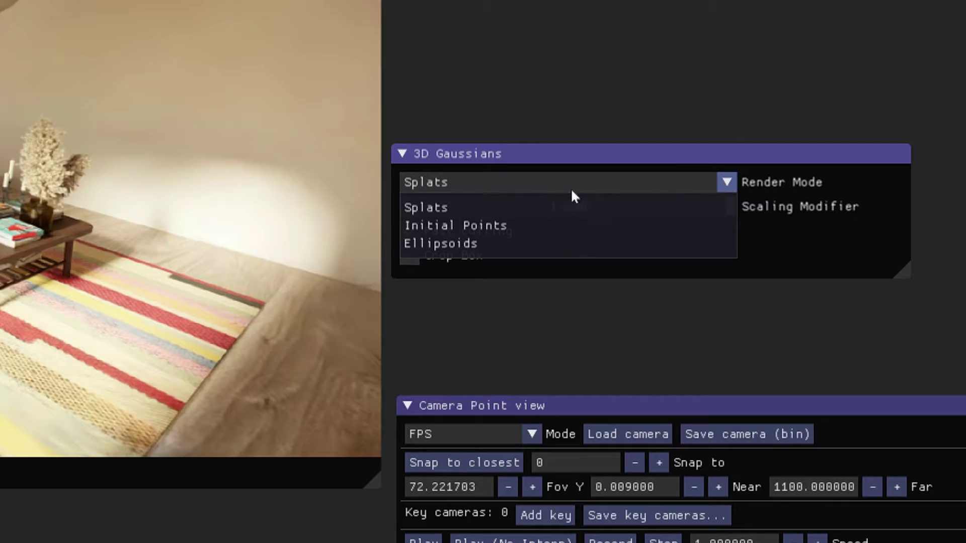
pyautogui.click(530, 227)
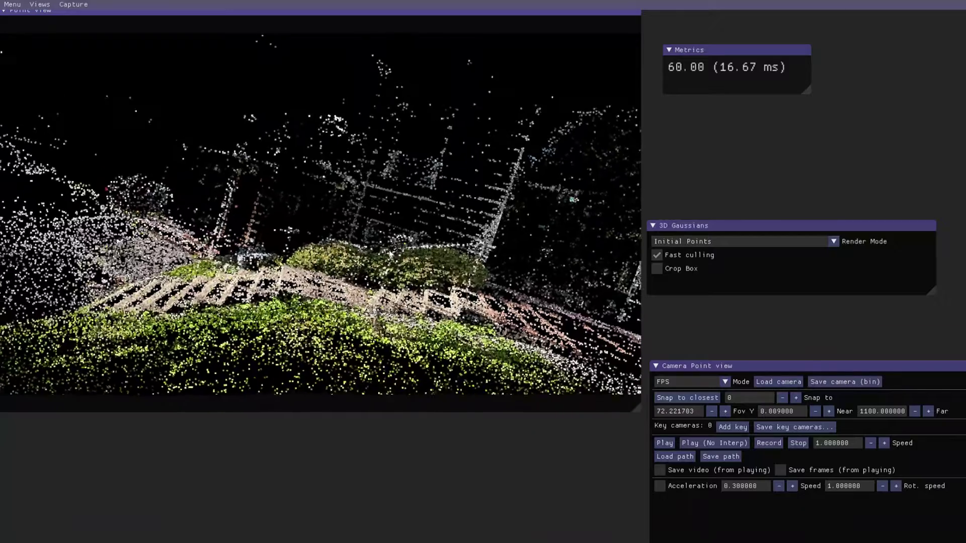
pyautogui.press('l')
pyautogui.press('k')
pyautogui.press('j')
pyautogui.press('o')
pyautogui.press('i')
pyautogui.press('l')
pyautogui.press('k')
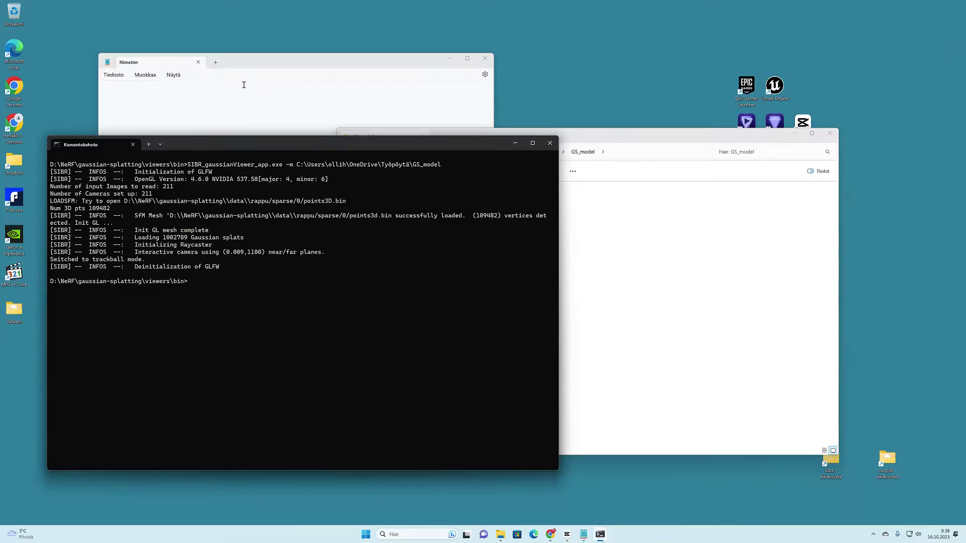
# - Open the cfg_args file from the GS_model folder in Notepad
pyautogui.click(243, 84)
pyautogui.click(634, 302)
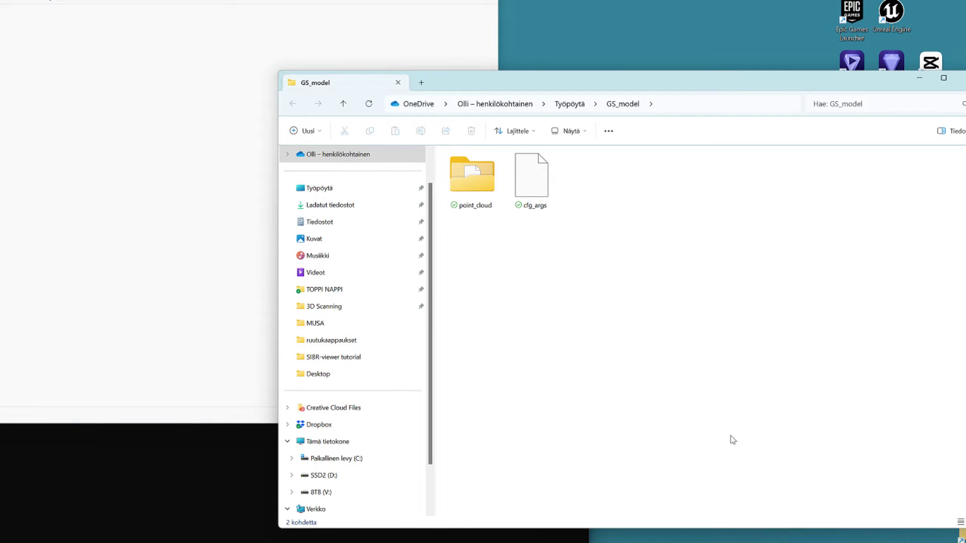
pyautogui.moveTo(532, 178); pyautogui.dragTo(275, 237)
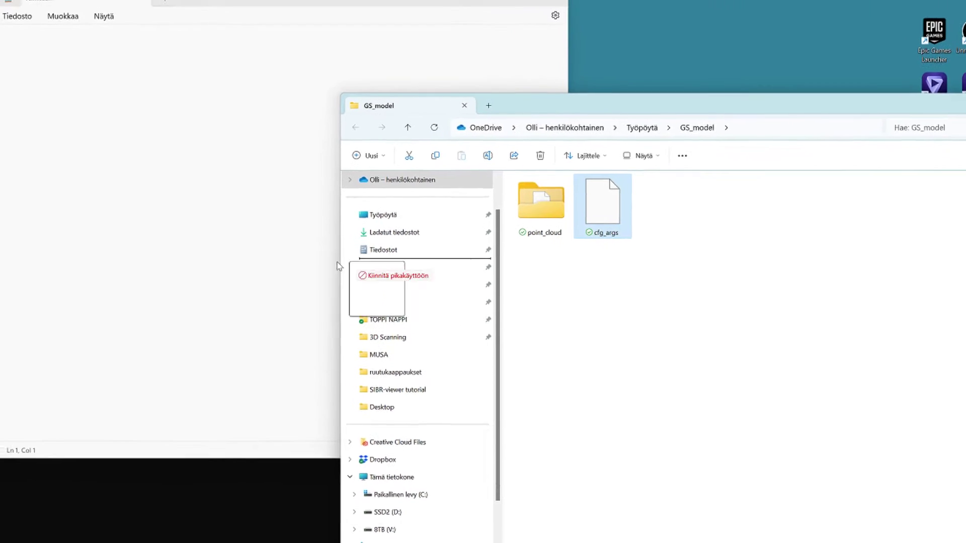
pyautogui.moveTo(339, 267); pyautogui.dragTo(224, 205)
pyautogui.click(223, 196)
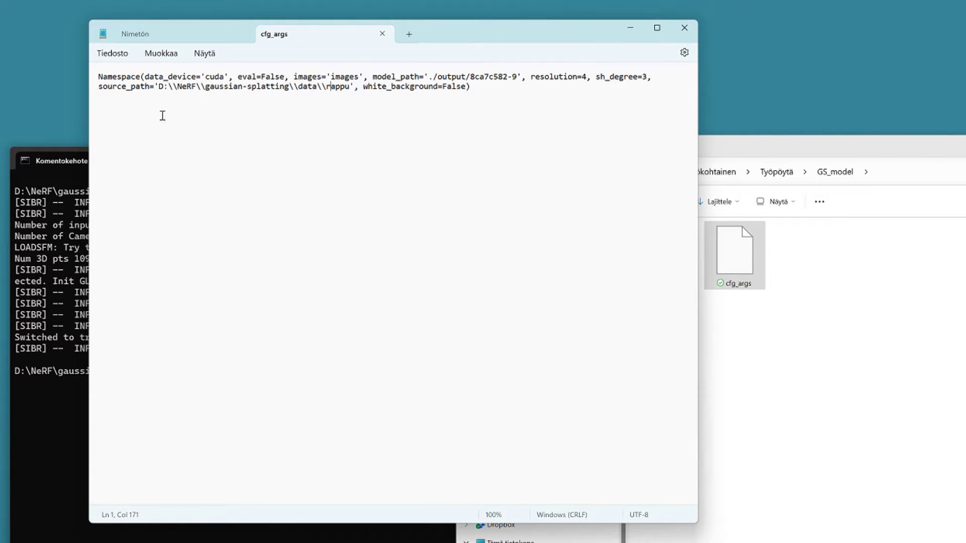
# - Set source_path in cfg_args to D:\\NeRF\\gaussian-splatting\\data\\Kanto, save the file and close Notepad
pyautogui.moveTo(160, 87); pyautogui.dragTo(351, 105)
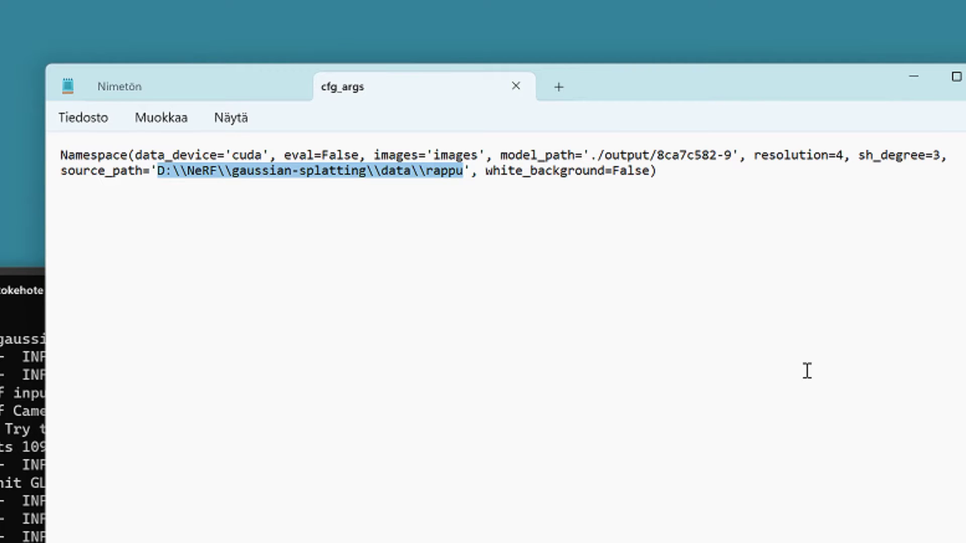
pyautogui.write('Kanto')
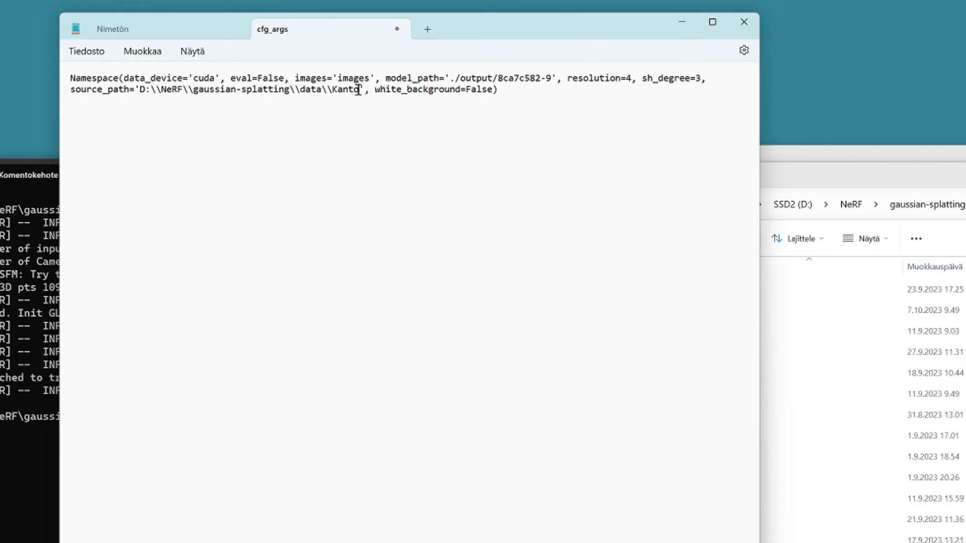
pyautogui.click(70, 51)
pyautogui.click(129, 142)
pyautogui.click(743, 21)
# - Rerun the previous SIBR_gaussianViewer_app.exe command for the GS_model folder in the command prompt
pyautogui.click(375, 488)
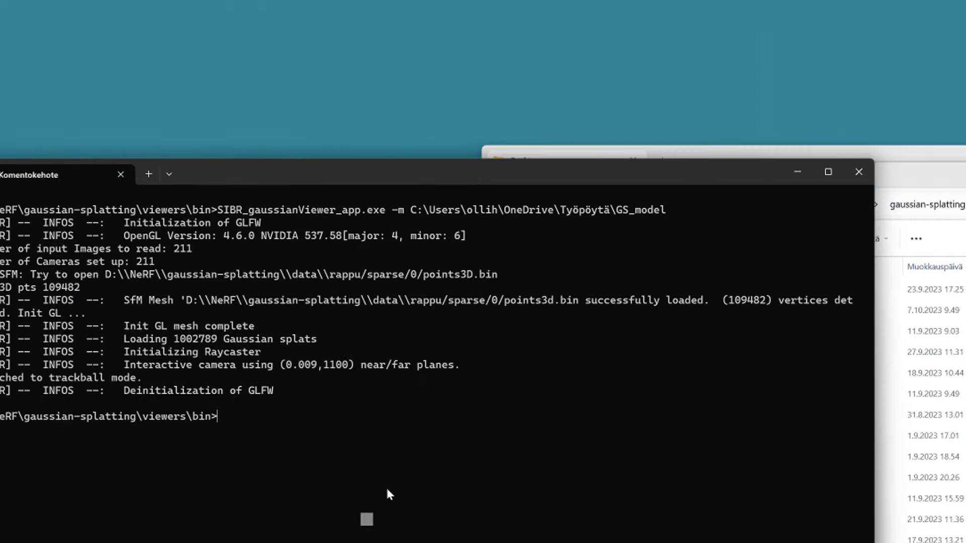
pyautogui.press('Up')
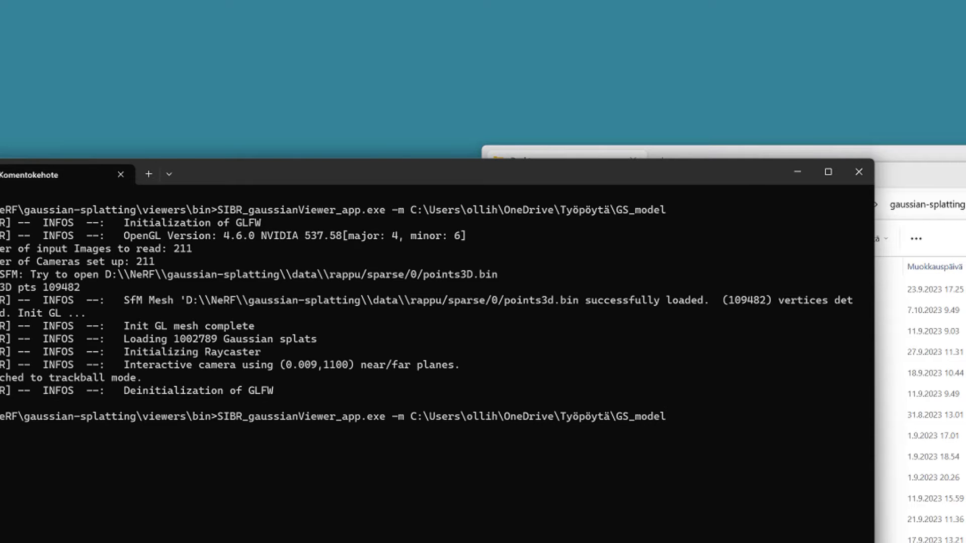
pyautogui.press('Return')
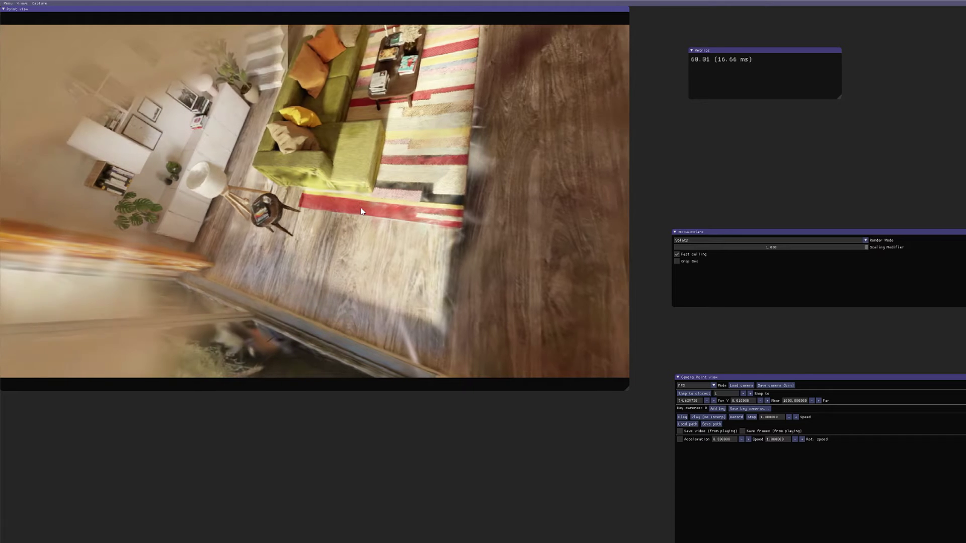
# - Fly the camera through the living-room scene to view the sofa and the coffee table up close
pyautogui.press('d')
pyautogui.press('w')
pyautogui.press('i')
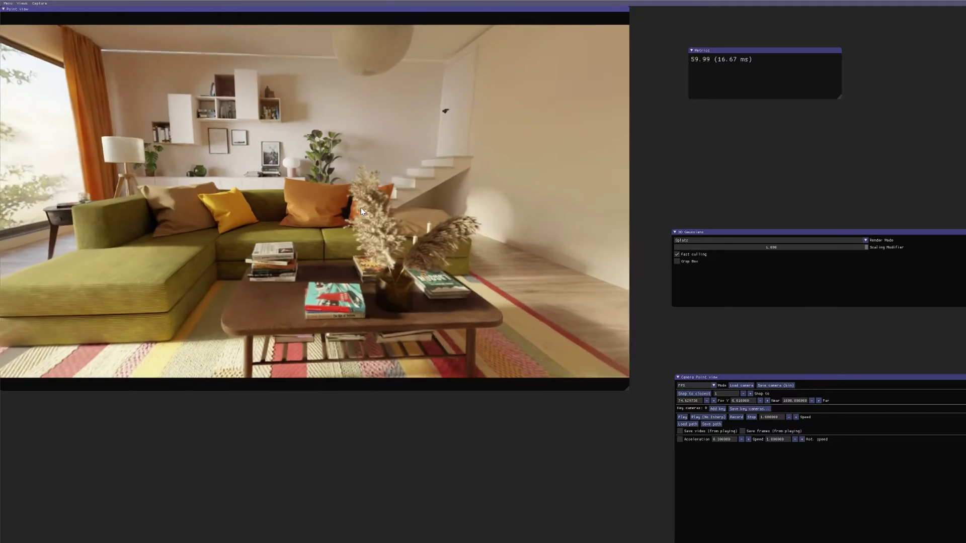
pyautogui.press('d')
pyautogui.press('j')
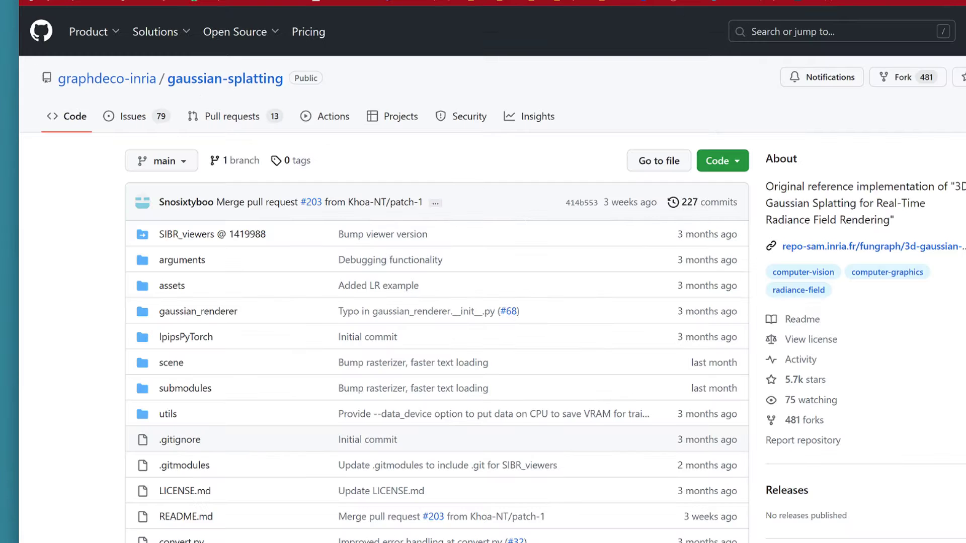
# - Search the graphdeco-inria/gaussian-splatting GitHub page for the text "windows binar"
pyautogui.scroll(-5, 744, 244)
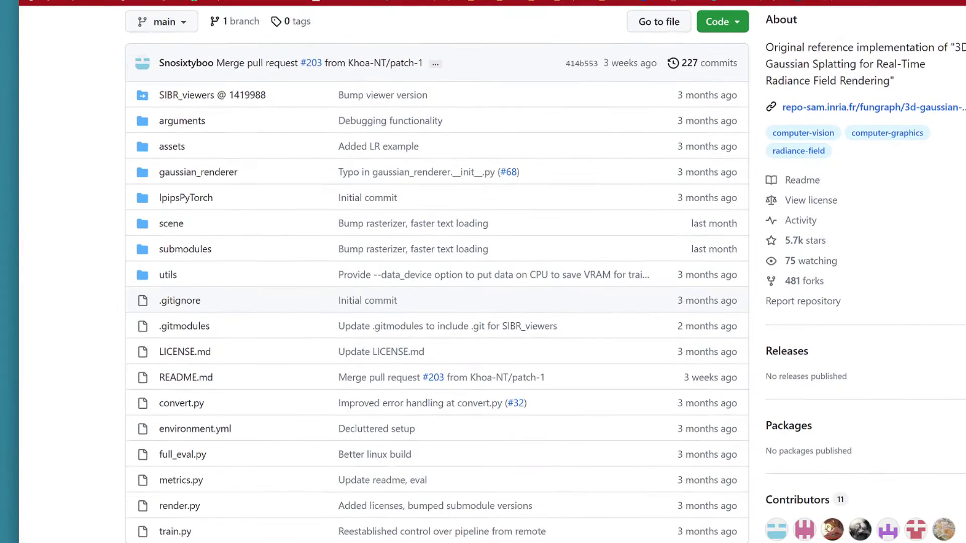
pyautogui.scroll(-5, 867, 268)
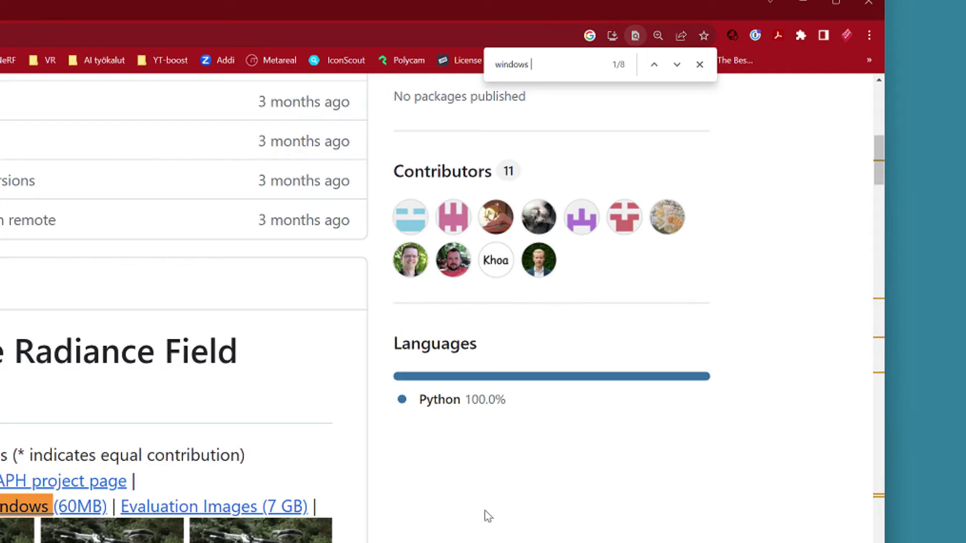
pyautogui.write('binar')
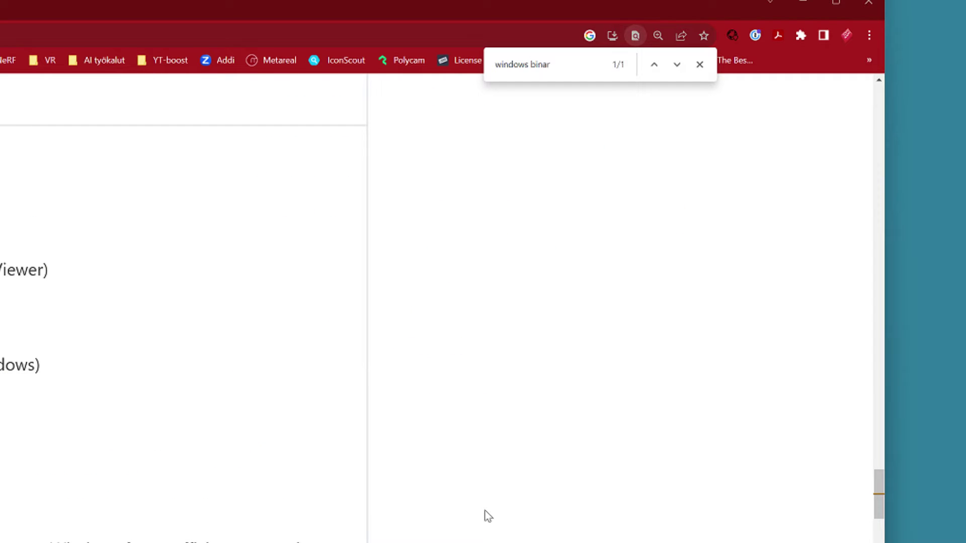
pyautogui.write('ies')
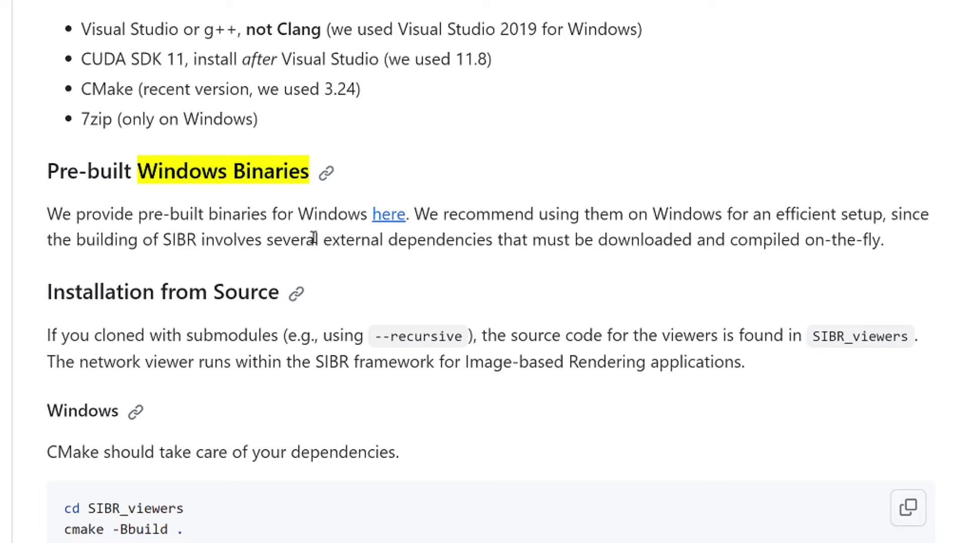
# - Find the text "windows binaries" on the GitHub page and download the pre-built SIBR viewer binaries from that section
pyautogui.click(388, 216)
pyautogui.click(689, 29)
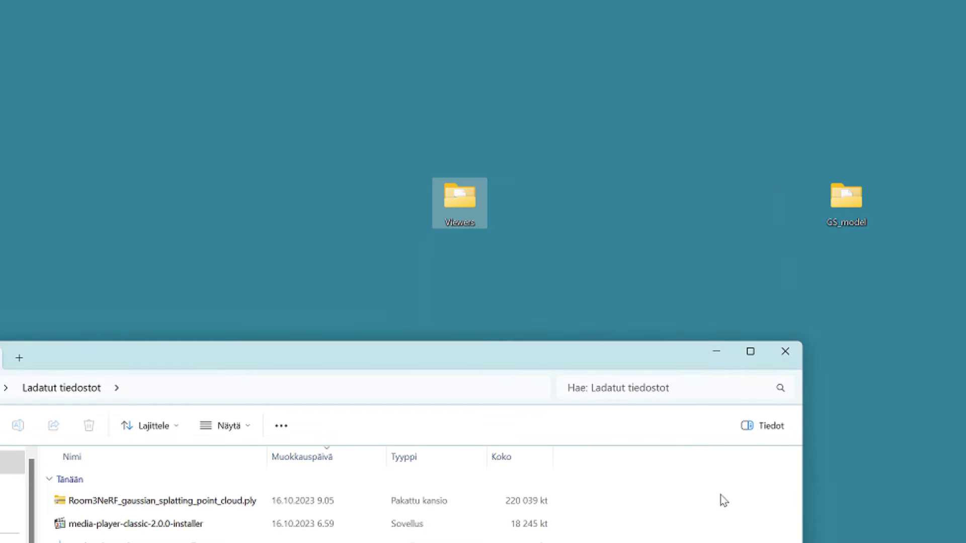
pyautogui.click(640, 285)
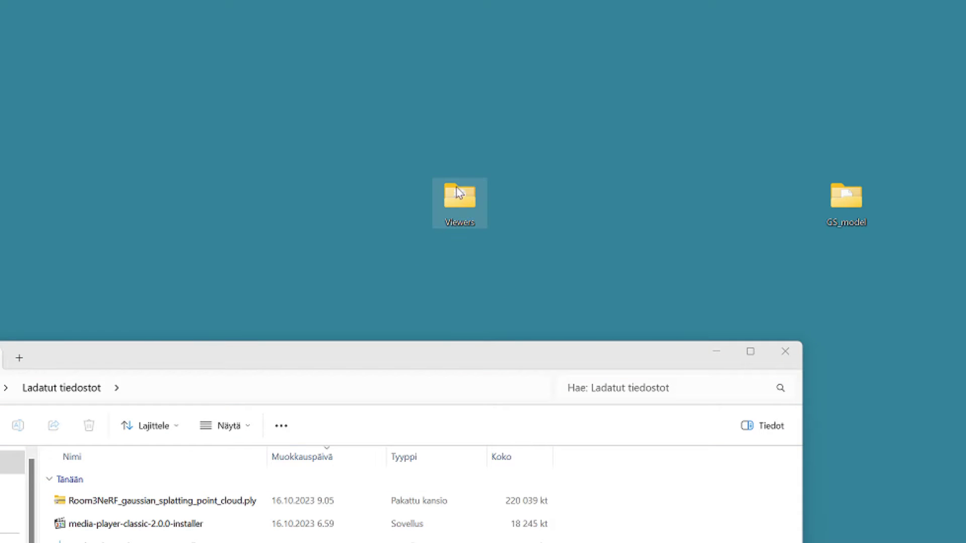
pyautogui.moveTo(459, 189); pyautogui.dragTo(493, 224)
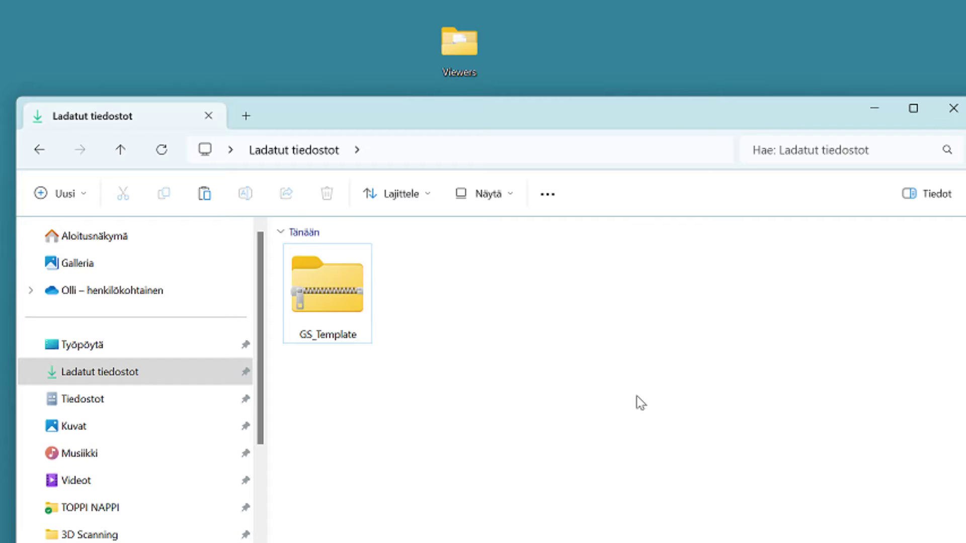
# - Extract the GS_Template archive in the downloads folder and move the extracted GS_Template folder to the desktop
pyautogui.rightClick(322, 291)
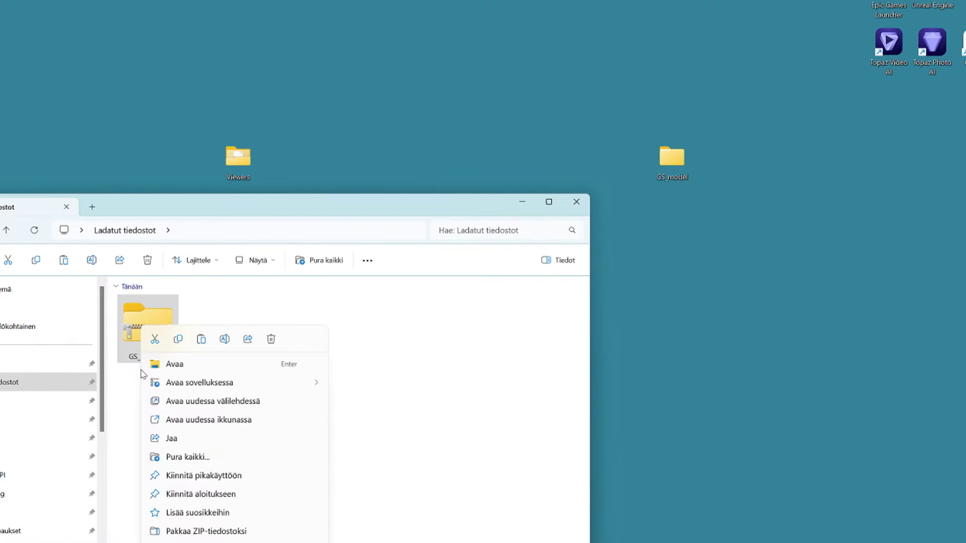
pyautogui.click(429, 477)
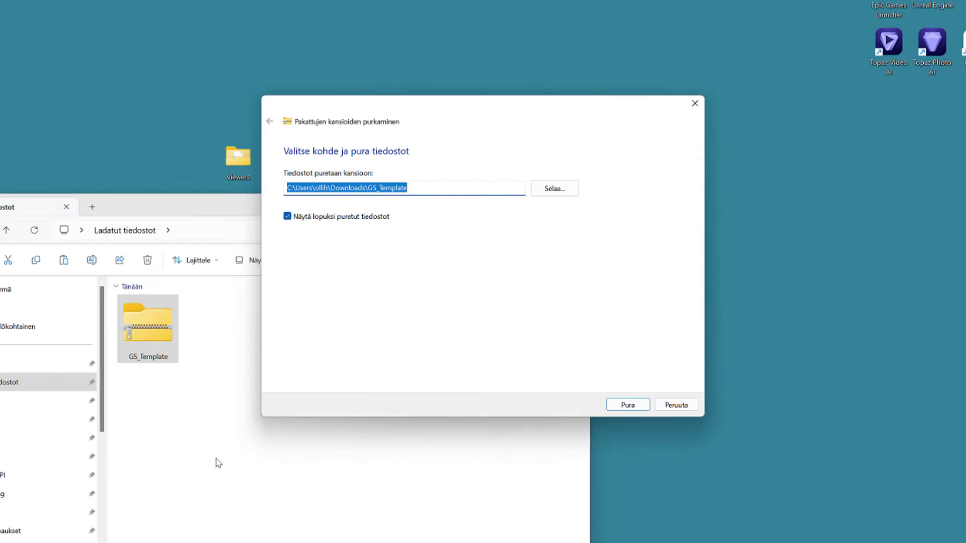
pyautogui.click(626, 405)
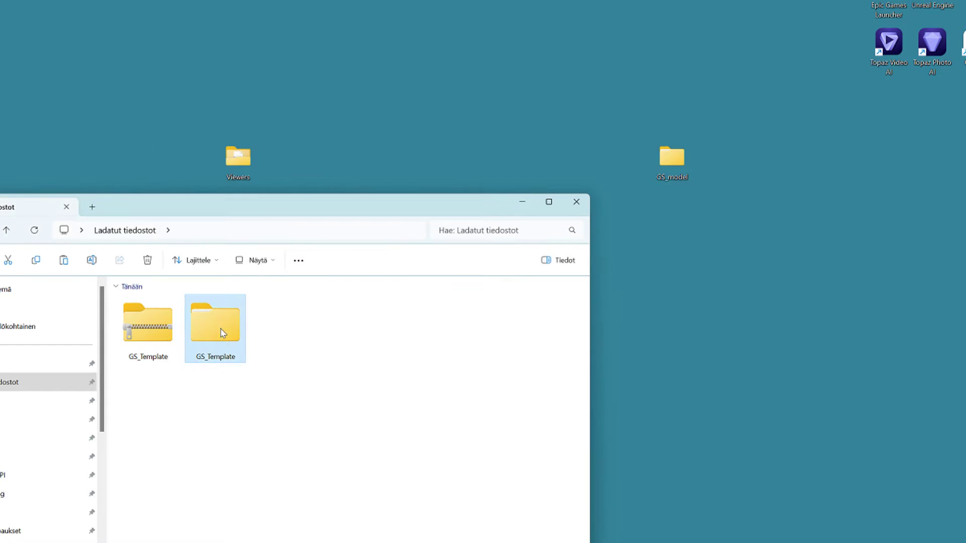
pyautogui.moveTo(221, 332); pyautogui.dragTo(454, 100)
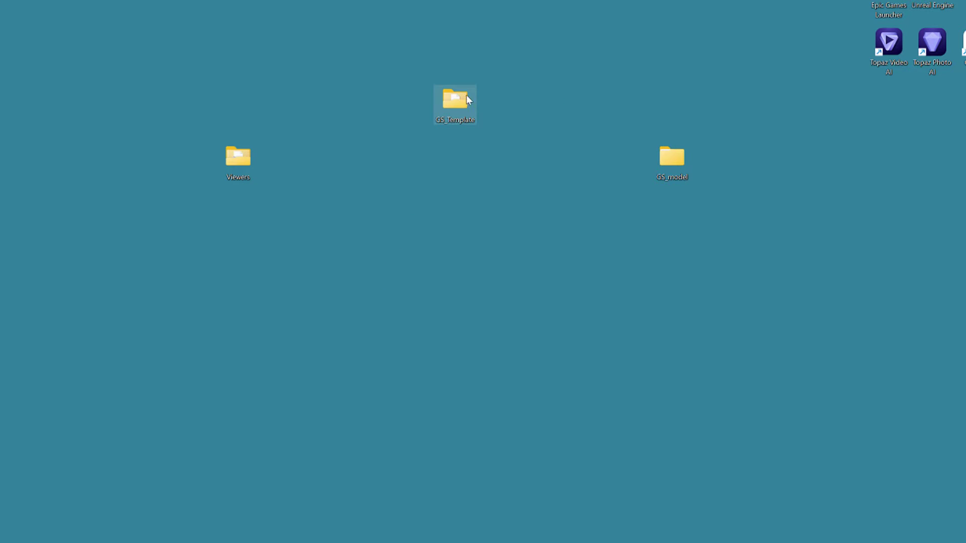
# - Copy the Data folder from GS_Template into the Viewers folder on the desktop and close the Viewers window
pyautogui.doubleClick(456, 104)
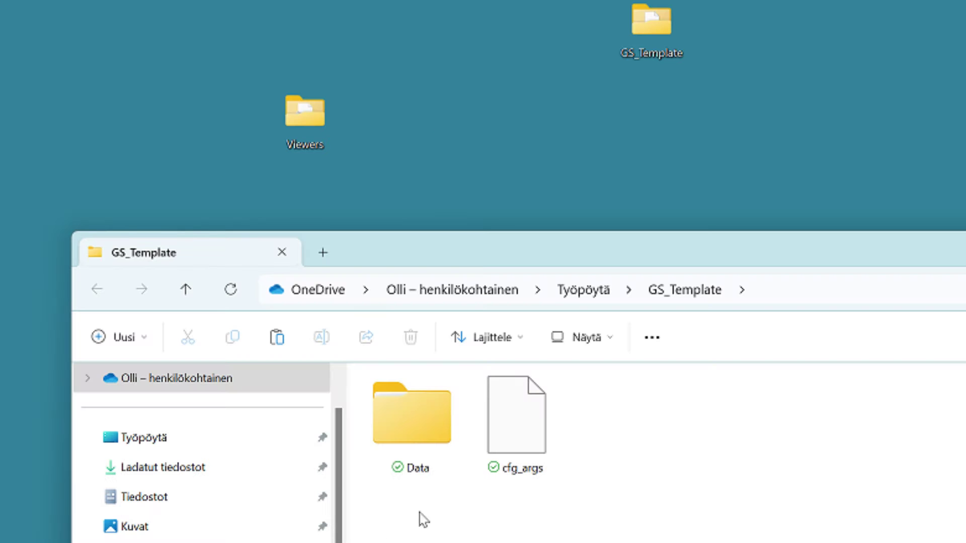
pyautogui.click(425, 435)
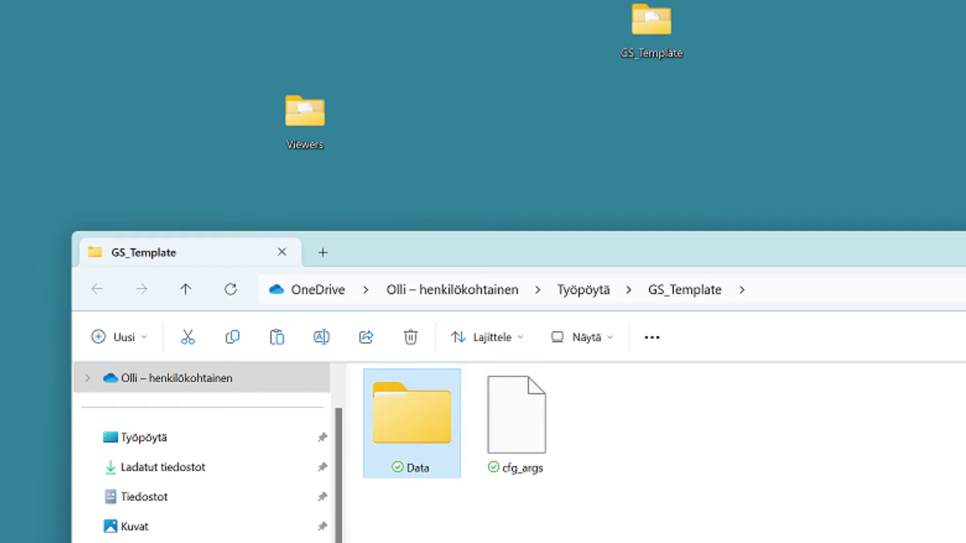
pyautogui.click(307, 120)
pyautogui.doubleClick(305, 119)
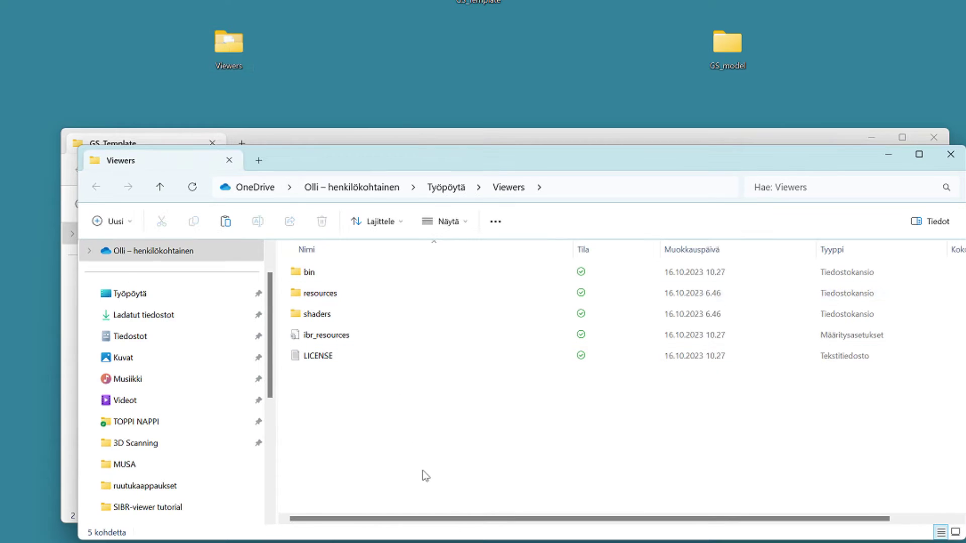
pyautogui.hotkey('ctrl', 'v')
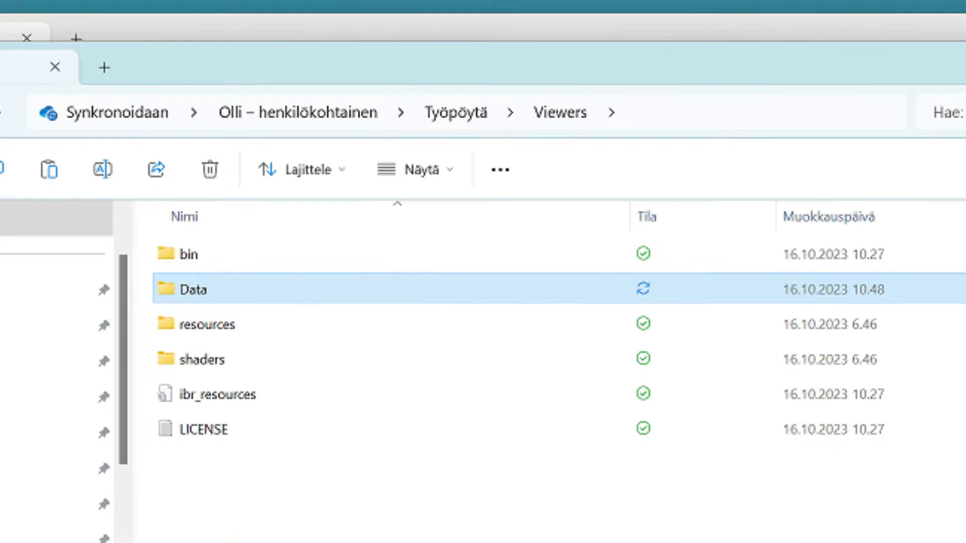
pyautogui.hotkey('ctrl', 'w')
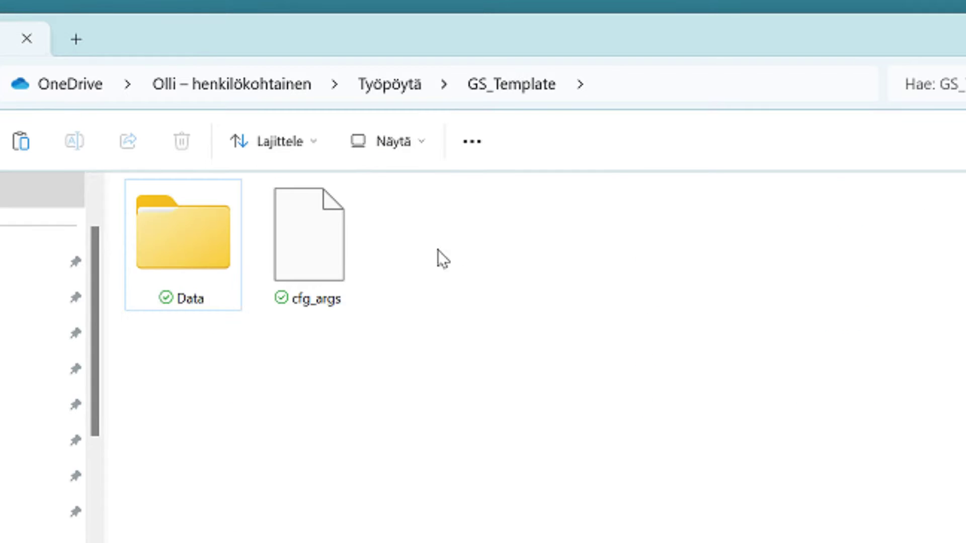
# - Copy the cfg_args file from GS_Template into the GS_model folder, alongside the point_cloud folder
pyautogui.click(327, 257)
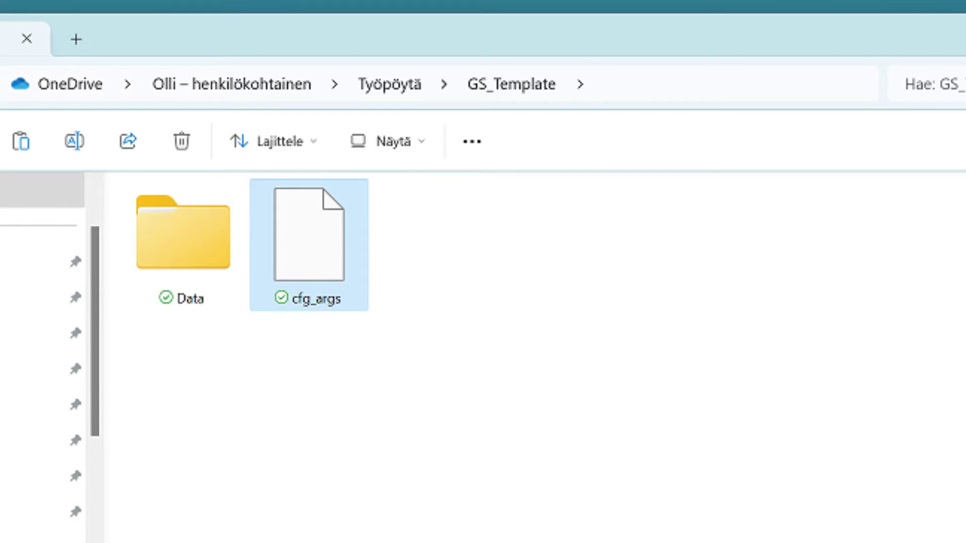
pyautogui.doubleClick(703, 134)
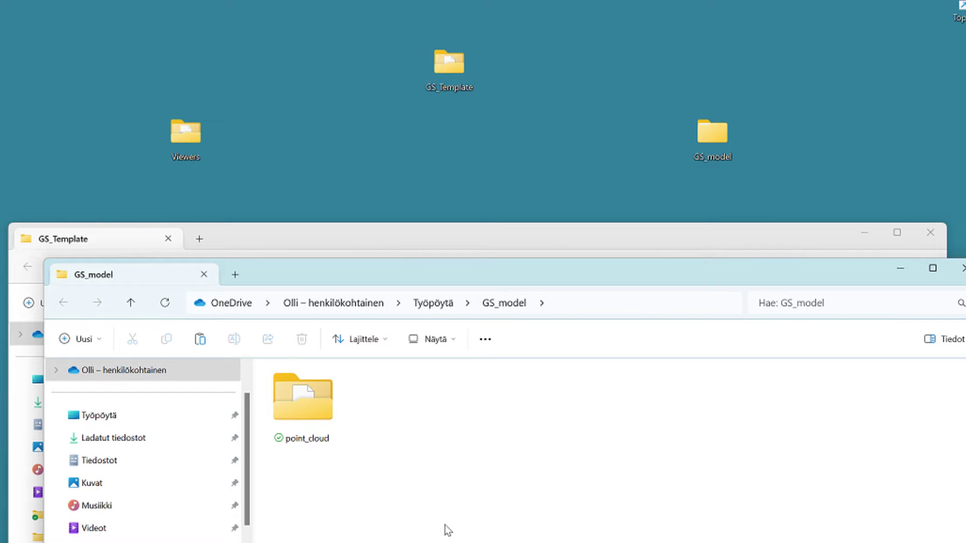
pyautogui.hotkey('ctrl', 'v')
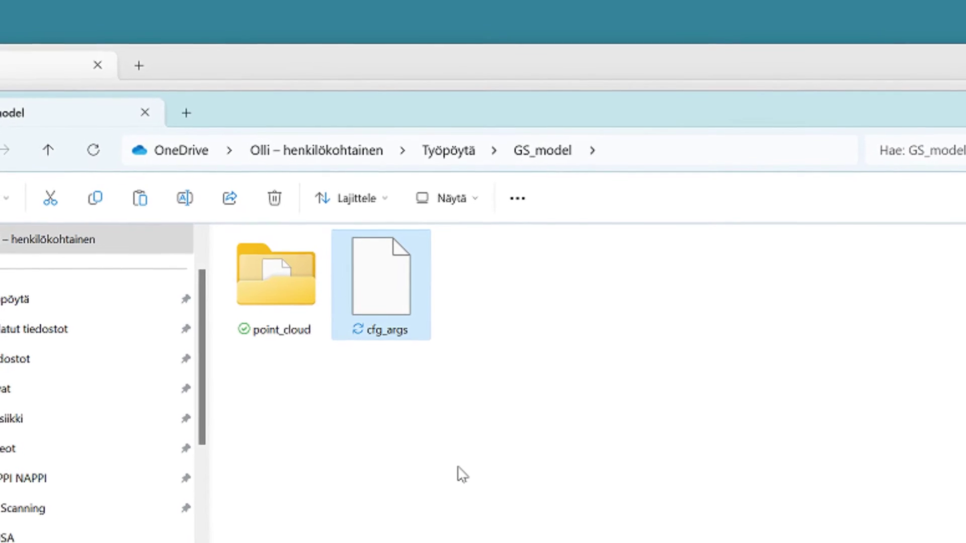
pyautogui.click(461, 455)
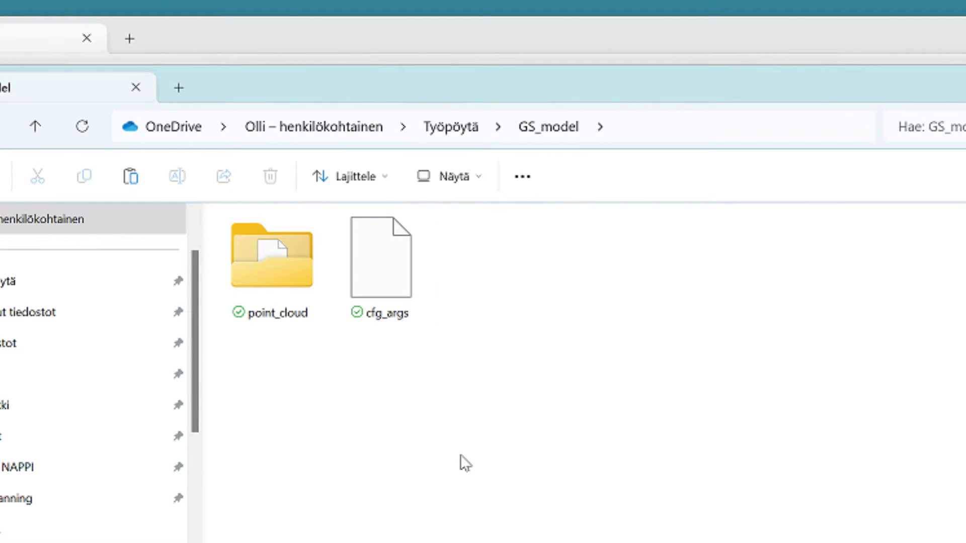
pyautogui.click(258, 270)
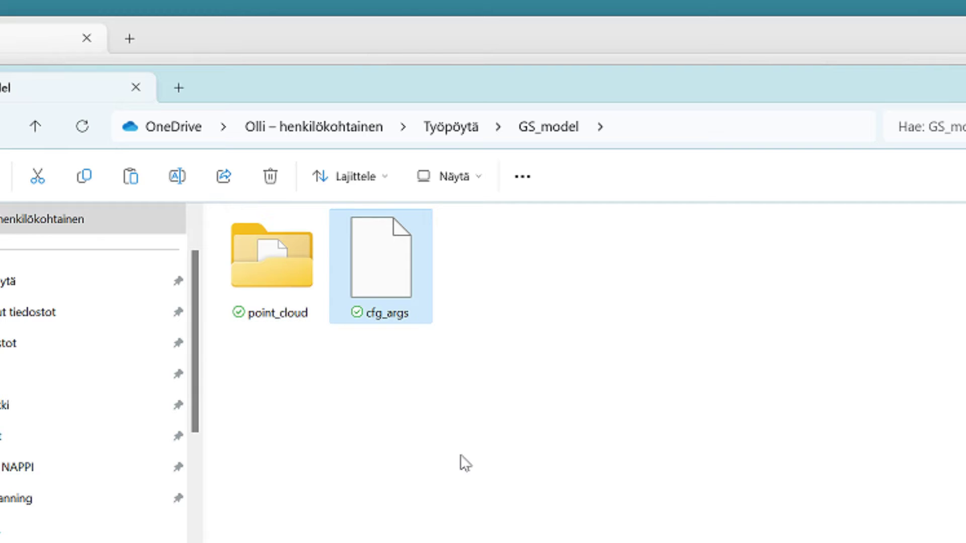
pyautogui.click(461, 454)
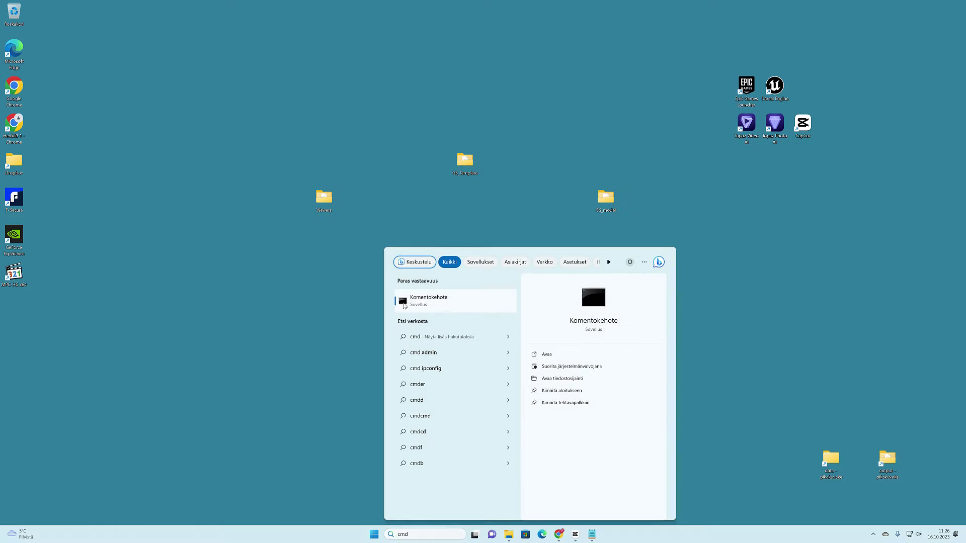
# - Open a command prompt and change its directory to the bin folder inside the desktop Viewers folder
pyautogui.click(320, 241)
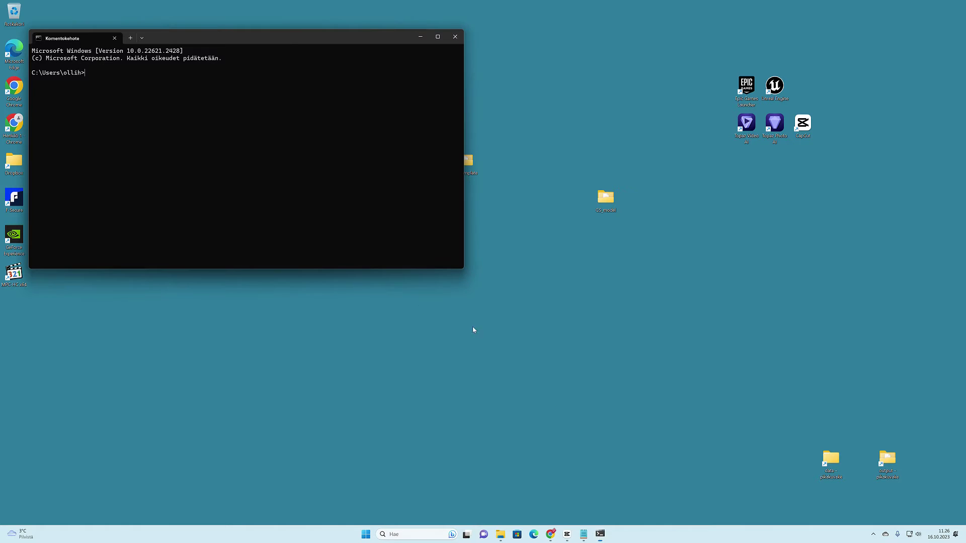
pyautogui.moveTo(278, 41); pyautogui.dragTo(350, 235)
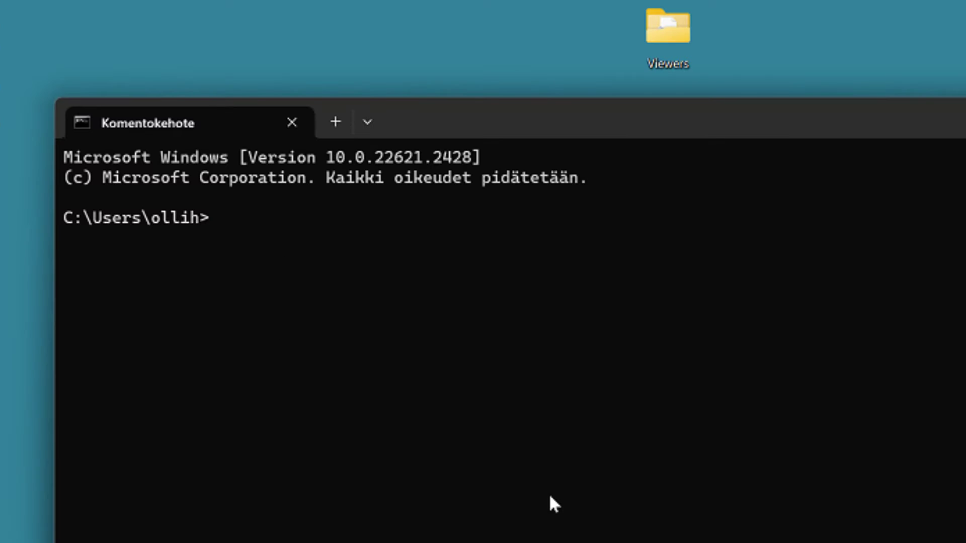
pyautogui.write('cd')
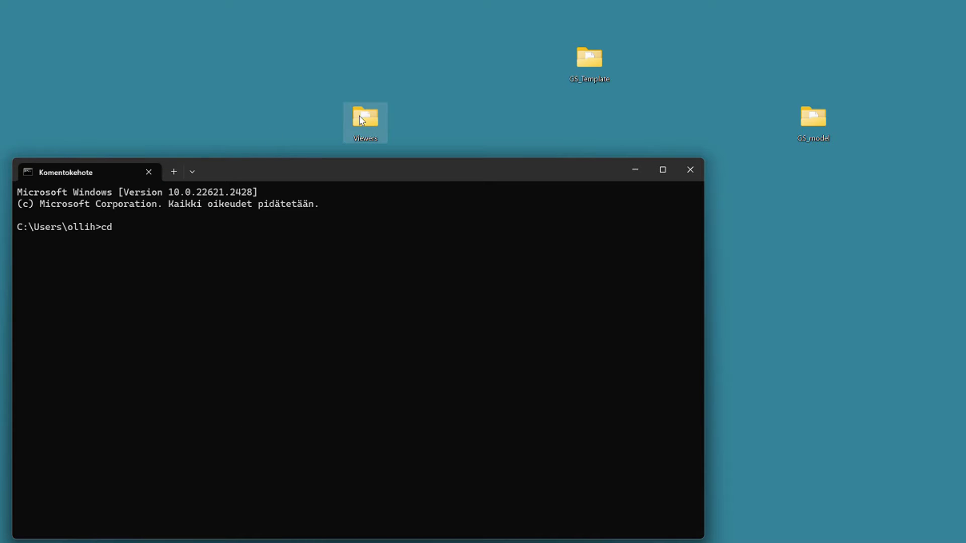
pyautogui.doubleClick(363, 118)
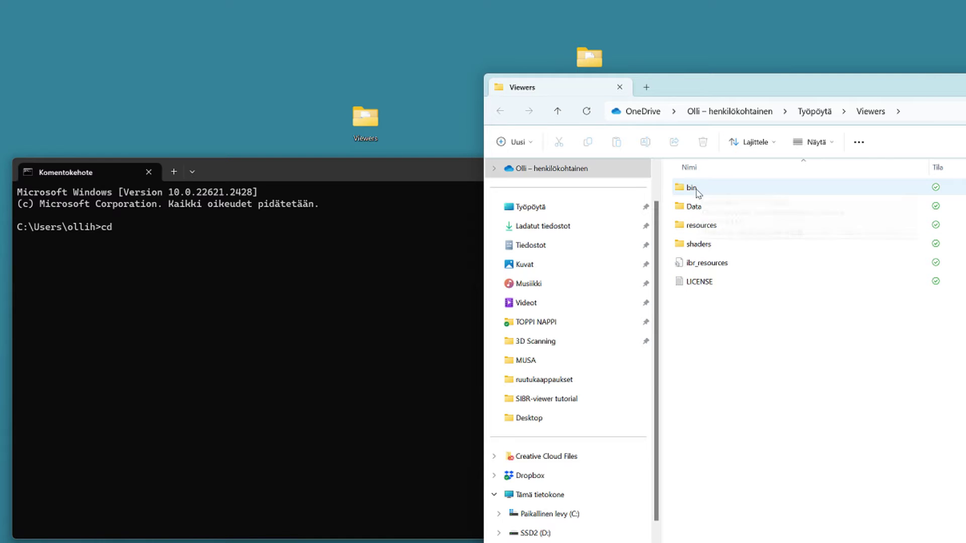
pyautogui.moveTo(692, 192); pyautogui.dragTo(280, 248)
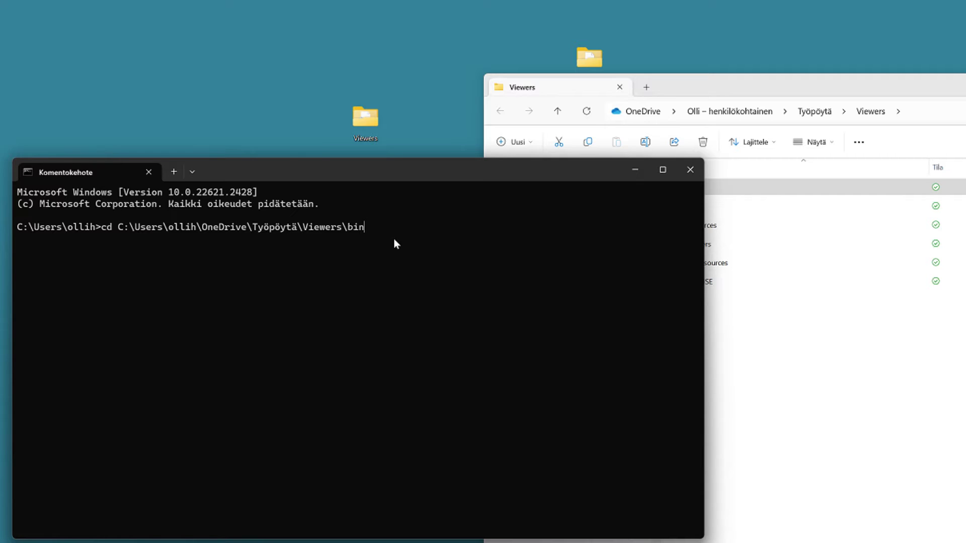
pyautogui.press('Return')
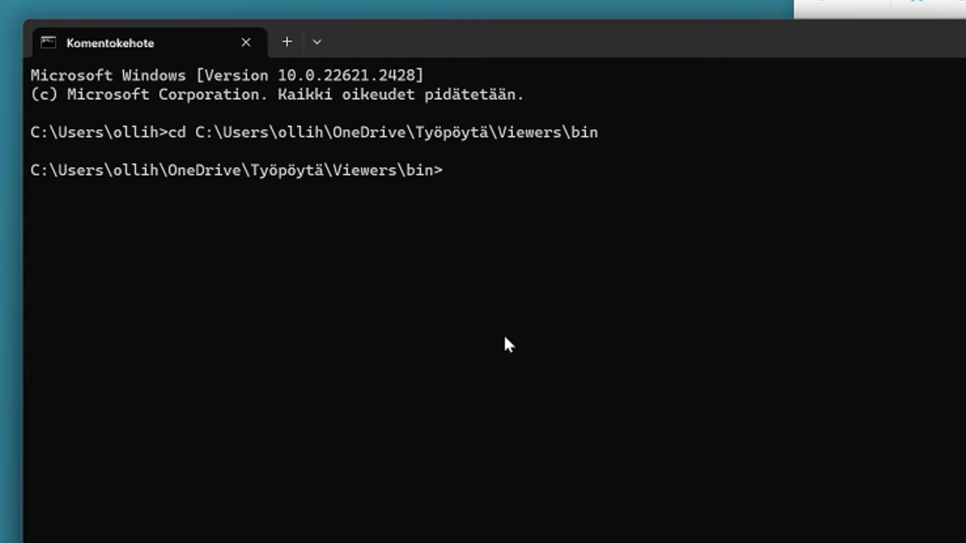
# - Run SIBR_gaussianViewer_app.exe without arguments and make the command prompt window taller
pyautogui.write('sibr')
pyautogui.press('Tab')
pyautogui.press('Tab')
pyautogui.press('Tab')
pyautogui.press('Tab')
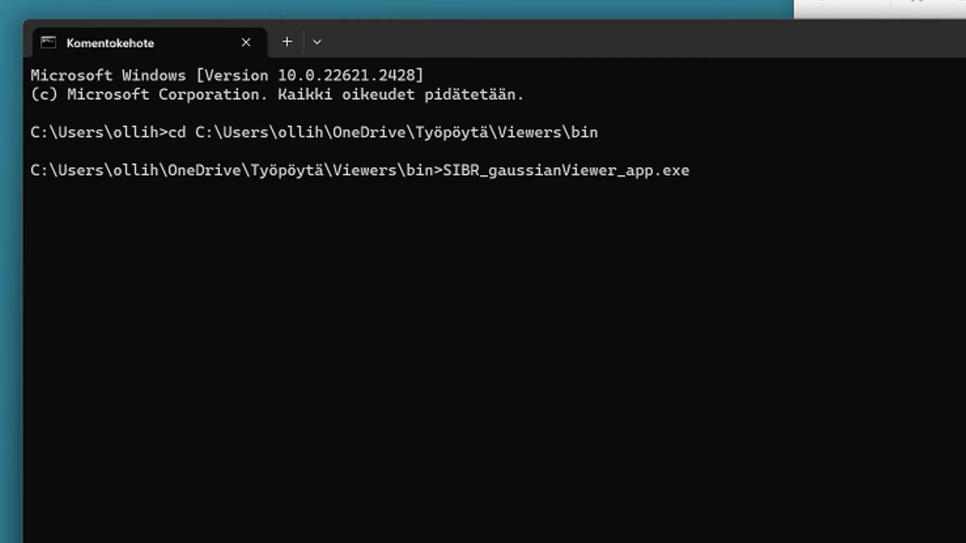
pyautogui.press('Return')
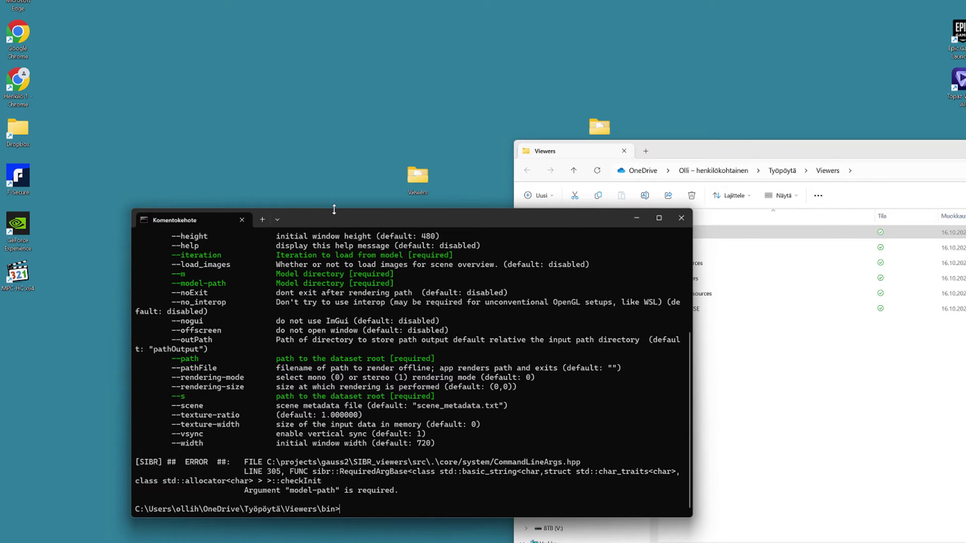
pyautogui.moveTo(334, 210); pyautogui.dragTo(328, 23)
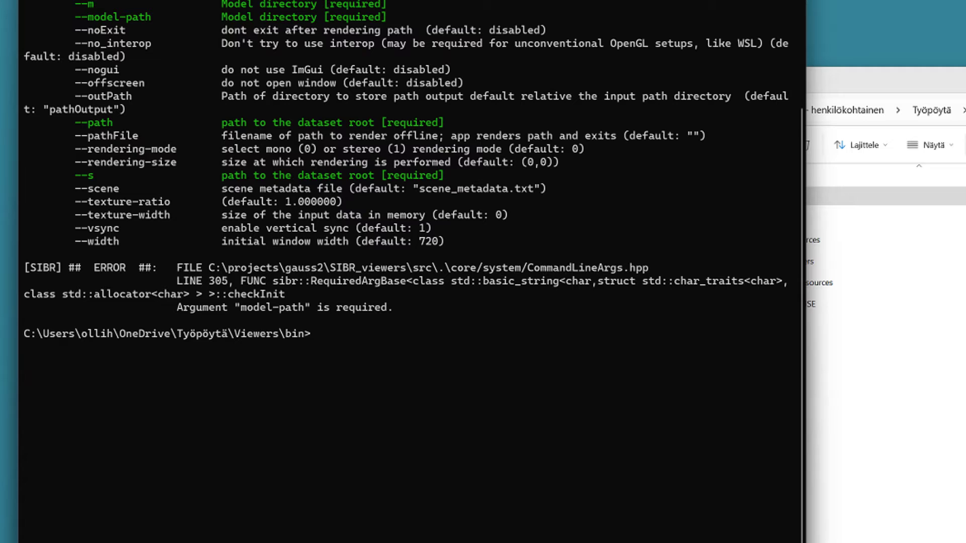
# - Run SIBR_gaussianViewer_app.exe with the -m option pointing to the GS_model folder on the desktop
pyautogui.press('Up')
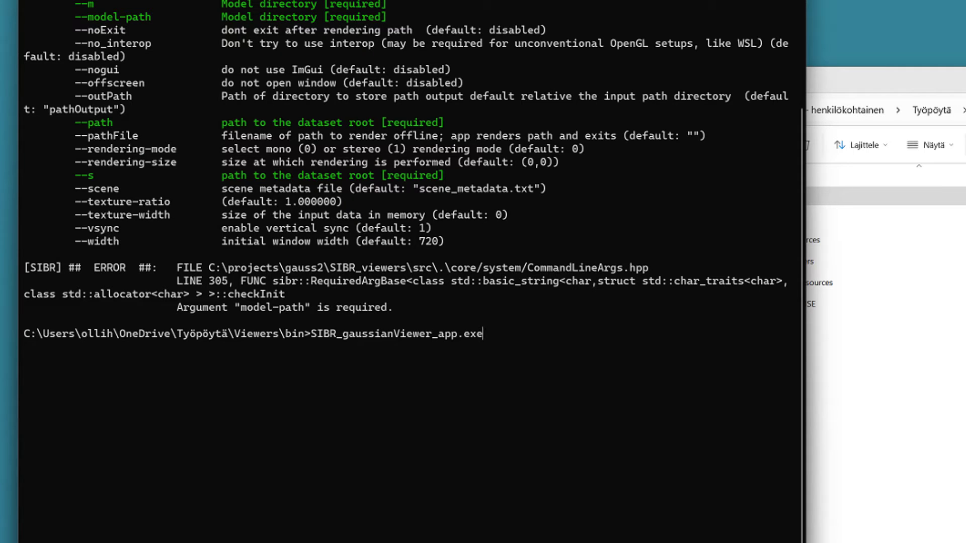
pyautogui.write('-m')
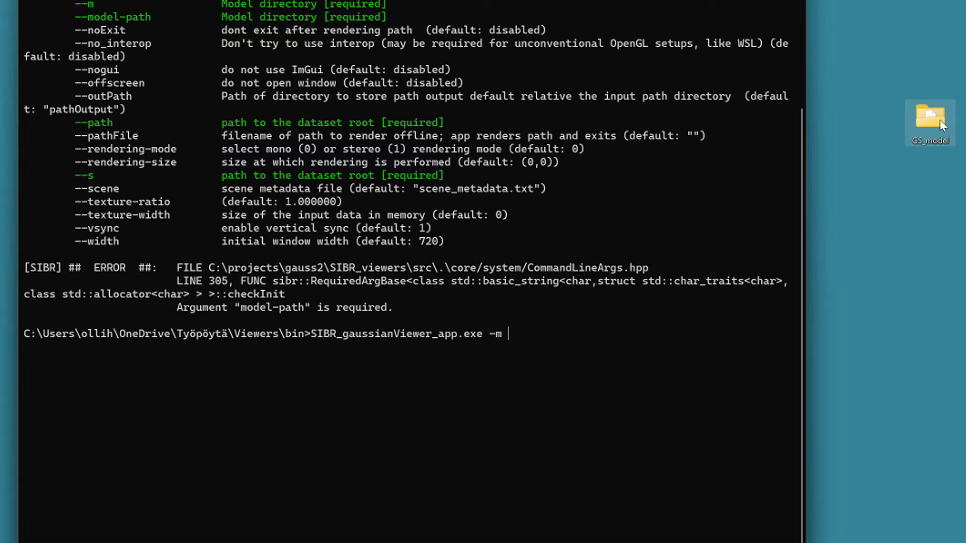
pyautogui.moveTo(940, 119); pyautogui.dragTo(586, 334)
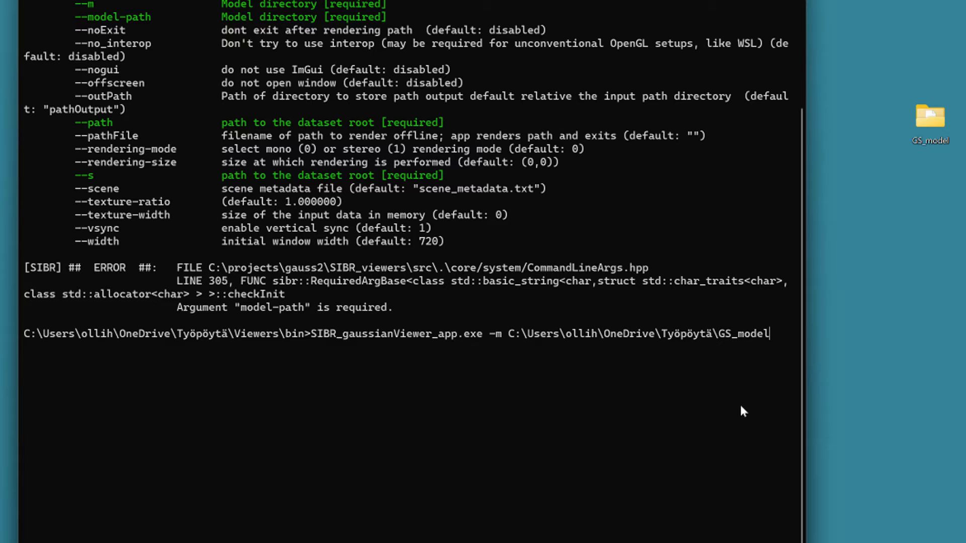
pyautogui.press('Return')
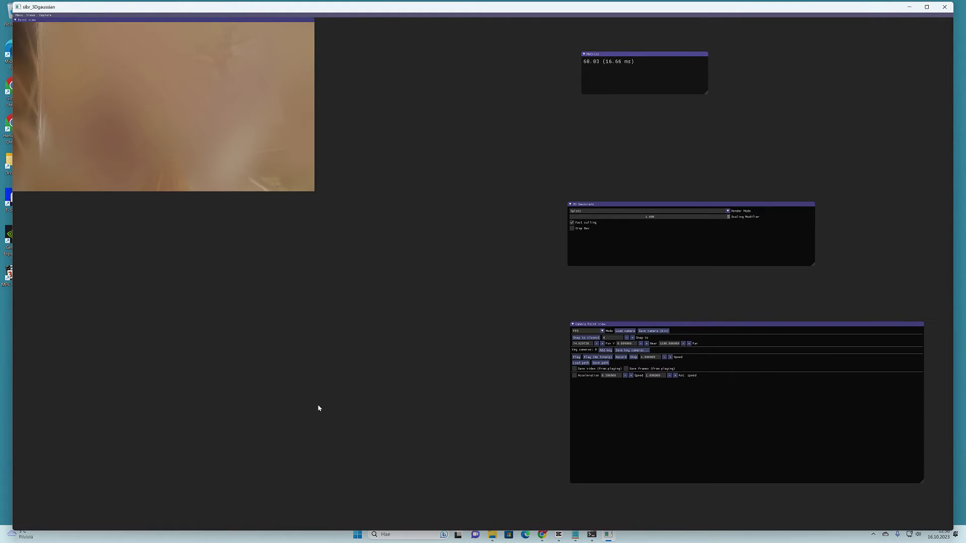
# - Rearrange the Camera Point view, 3D Gaussians and Metrics panels, then enlarge and reposition the Point view window
pyautogui.moveTo(706, 327); pyautogui.dragTo(691, 312)
pyautogui.moveTo(624, 202); pyautogui.dragTo(611, 200)
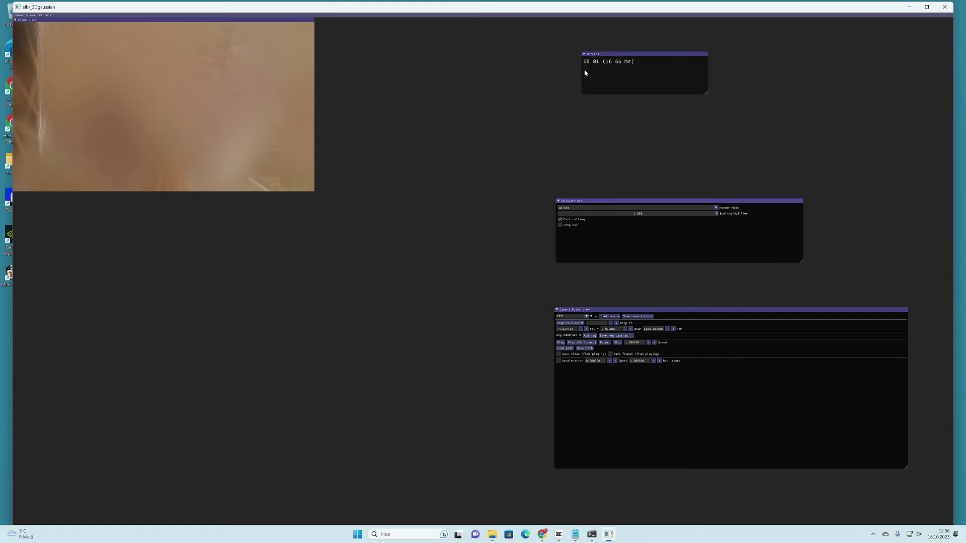
pyautogui.moveTo(618, 61); pyautogui.dragTo(594, 73)
pyautogui.click(505, 228)
pyautogui.click(309, 193)
pyautogui.moveTo(314, 194); pyautogui.dragTo(525, 323)
pyautogui.moveTo(287, 25); pyautogui.dragTo(301, 66)
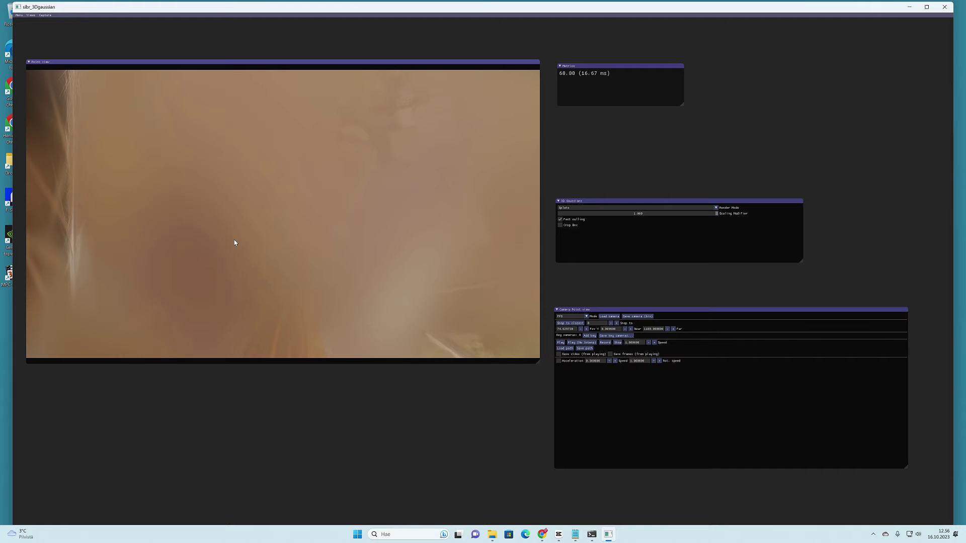
# - Fly the FPS camera forward and turn and tilt it to inspect the sofa, wall shelves and floor of the living room
pyautogui.press('w')
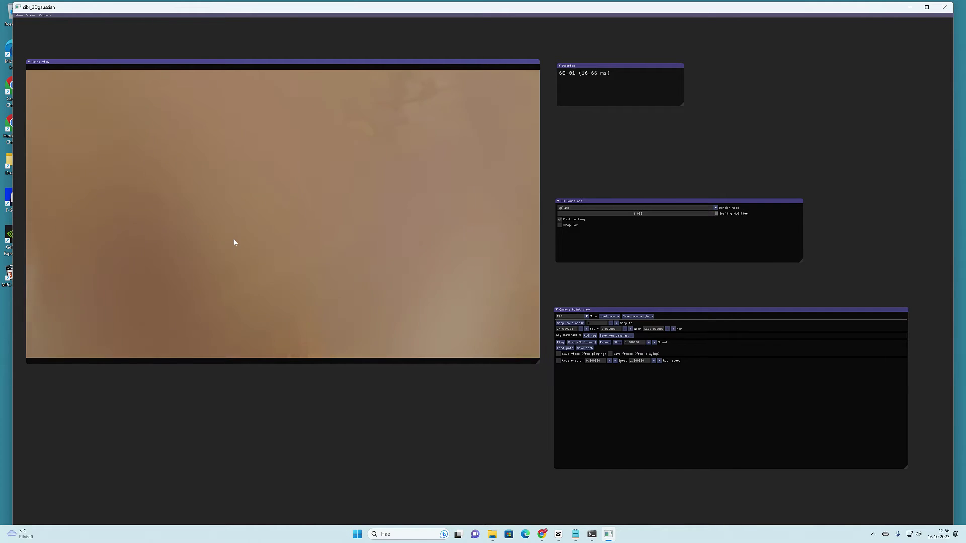
pyautogui.press('w')
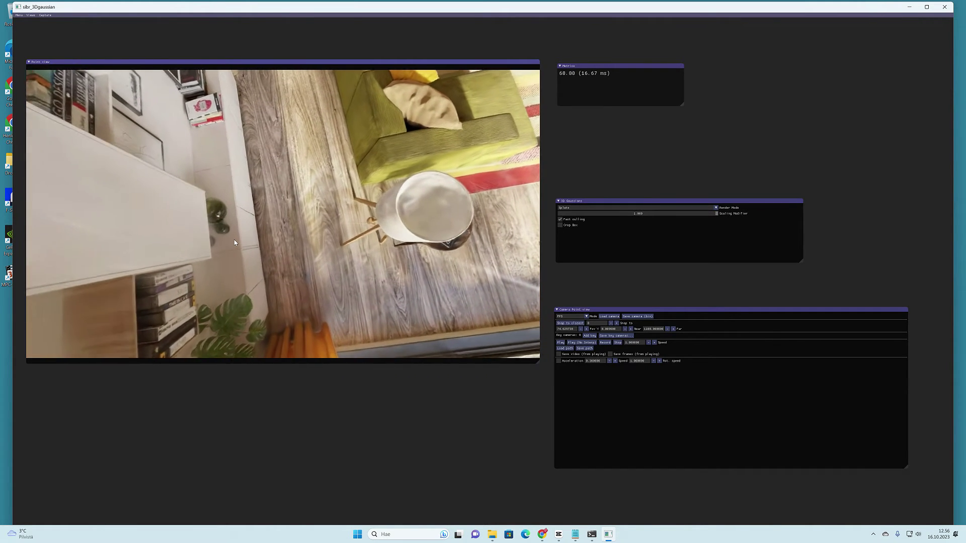
pyautogui.press('l')
pyautogui.press('i')
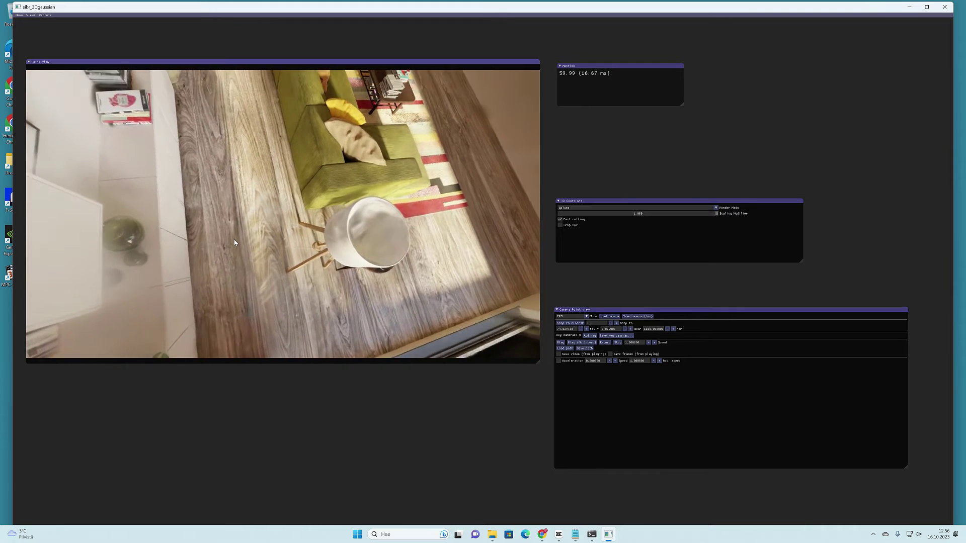
pyautogui.press('j')
pyautogui.press('k')
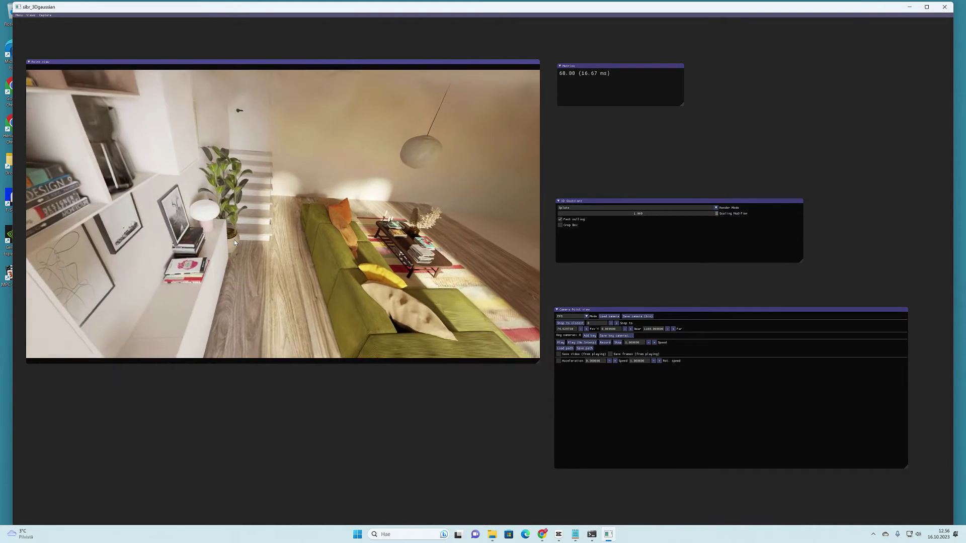
pyautogui.press('i')
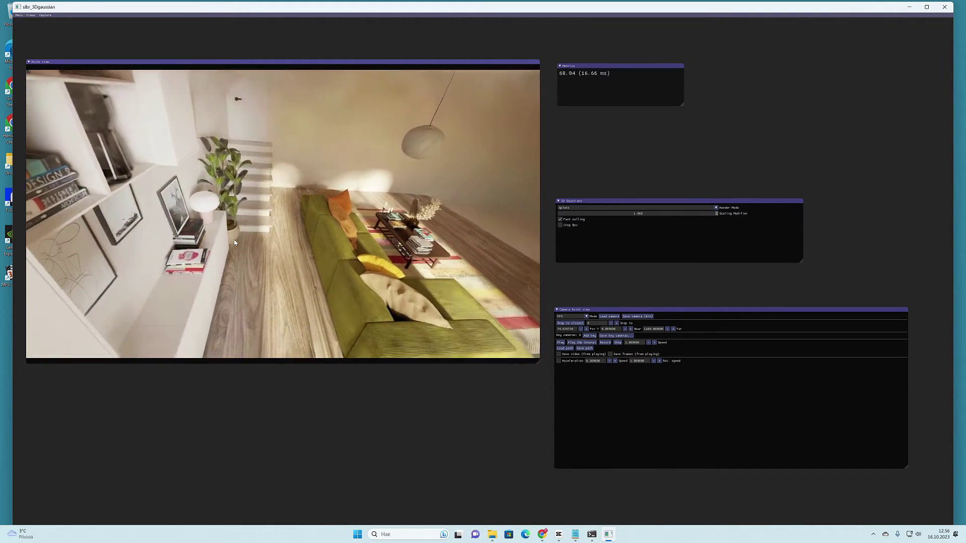
pyautogui.press('k')
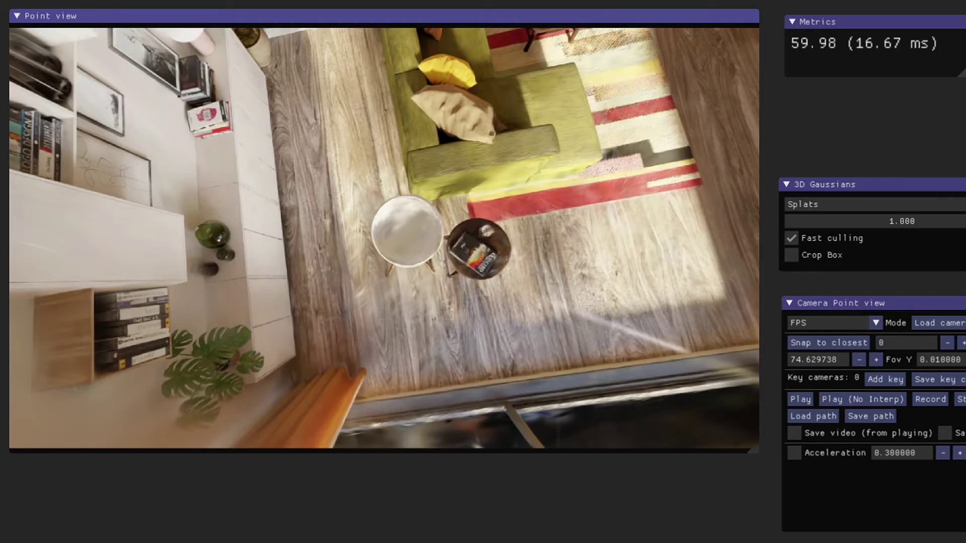
# - Move the camera forward, backward and sideways above the stool and side table, and pitch and yaw it over the sofa
pyautogui.press('w')
pyautogui.press('s')
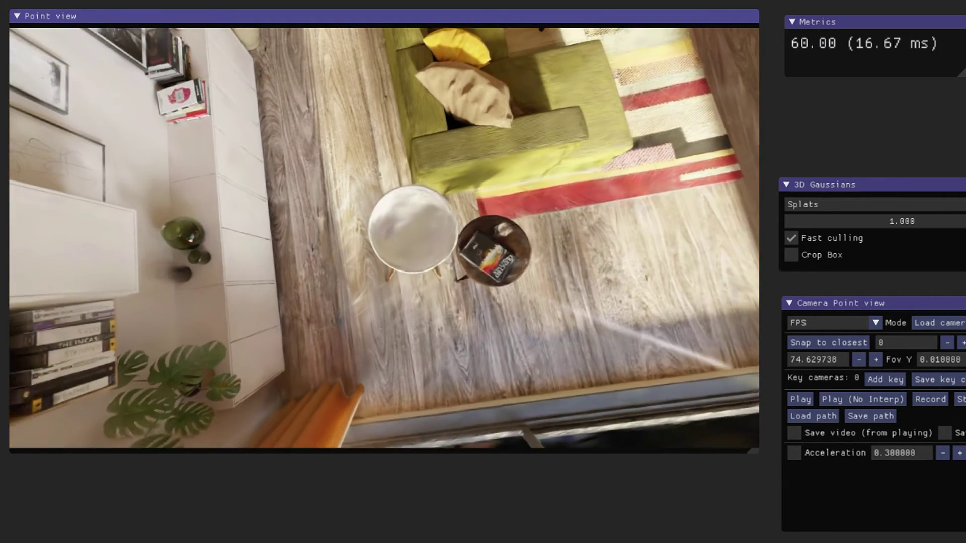
pyautogui.press('a')
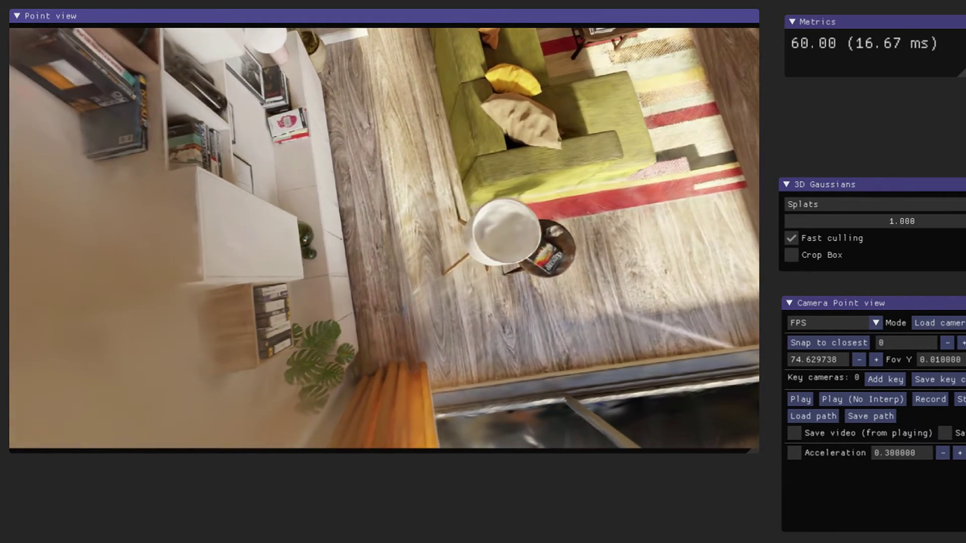
pyautogui.press('d')
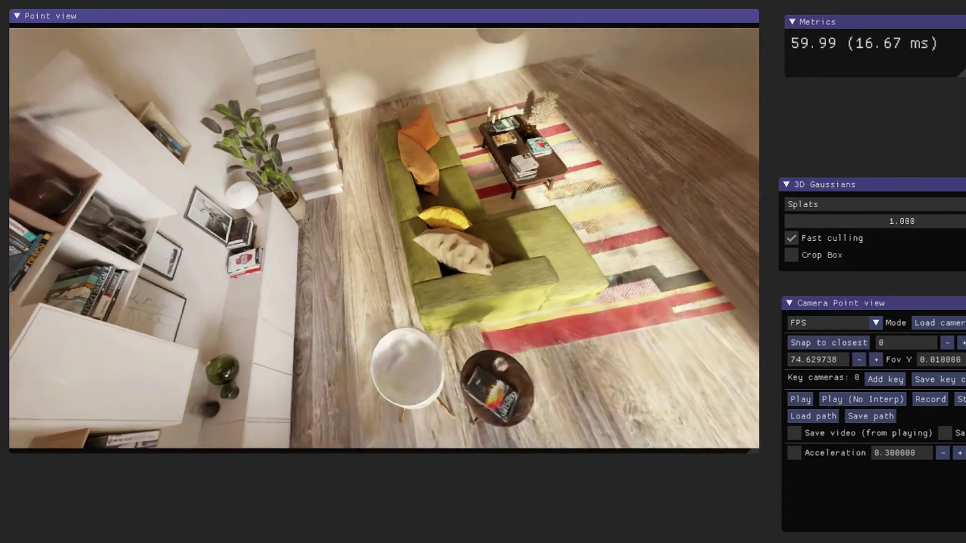
pyautogui.press('k')
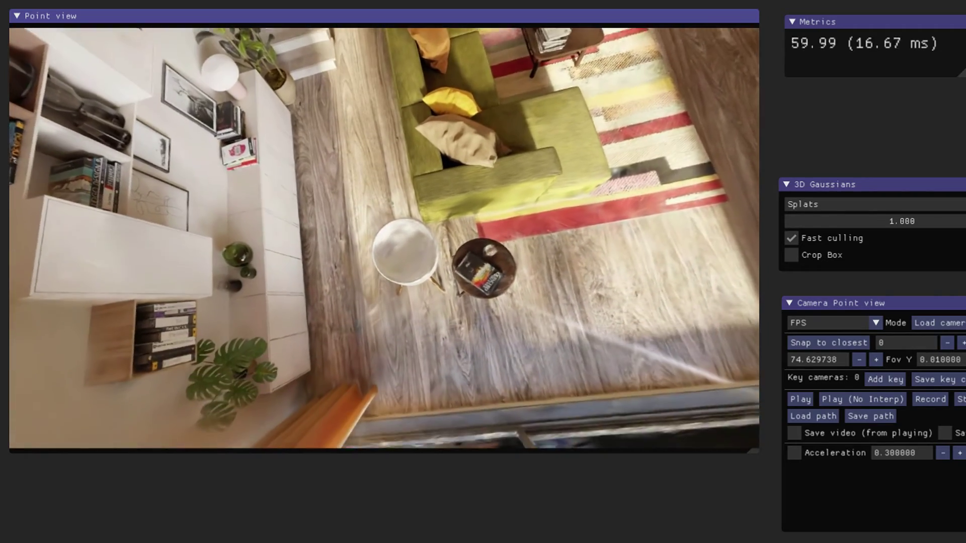
pyautogui.press('j')
pyautogui.press('l')
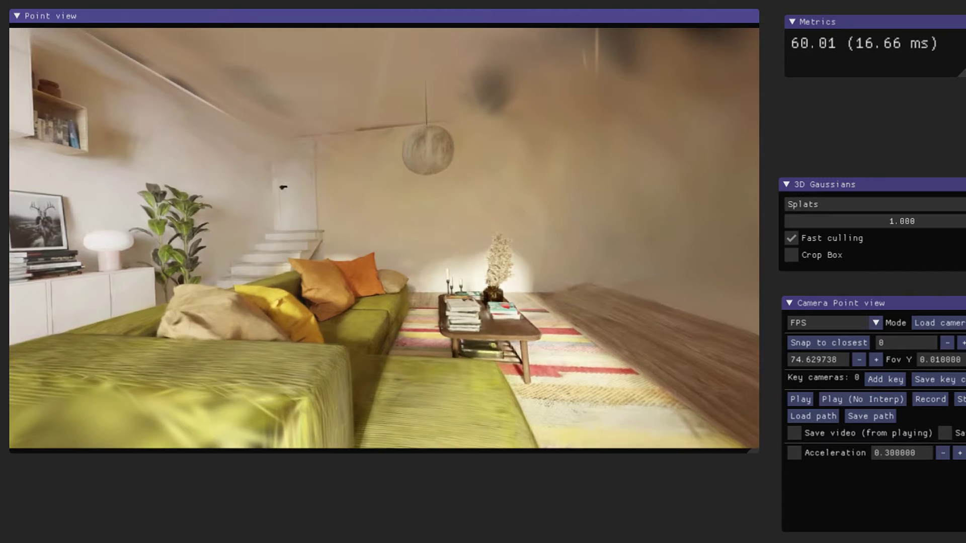
# - Examine the sofa end and floor lamp up close, moving the camera vertically and in depth and rolling the view
pyautogui.press('w')
pyautogui.press('i')
pyautogui.press('j')
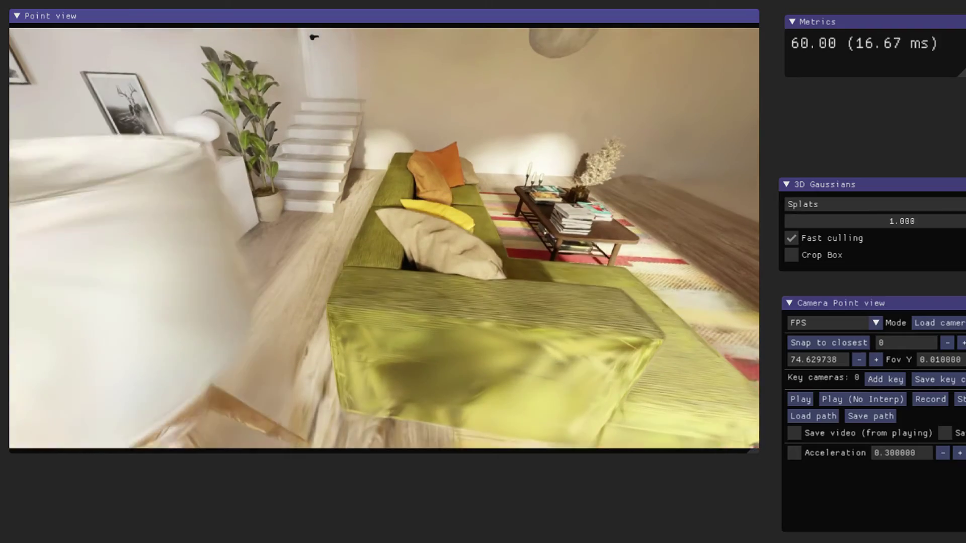
pyautogui.press('e')
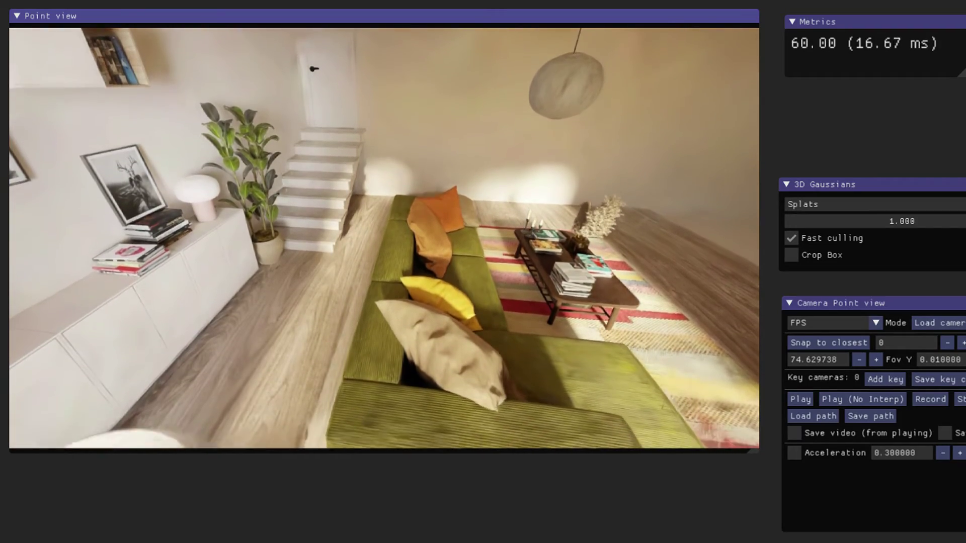
pyautogui.press('s')
pyautogui.press('q')
pyautogui.press('j')
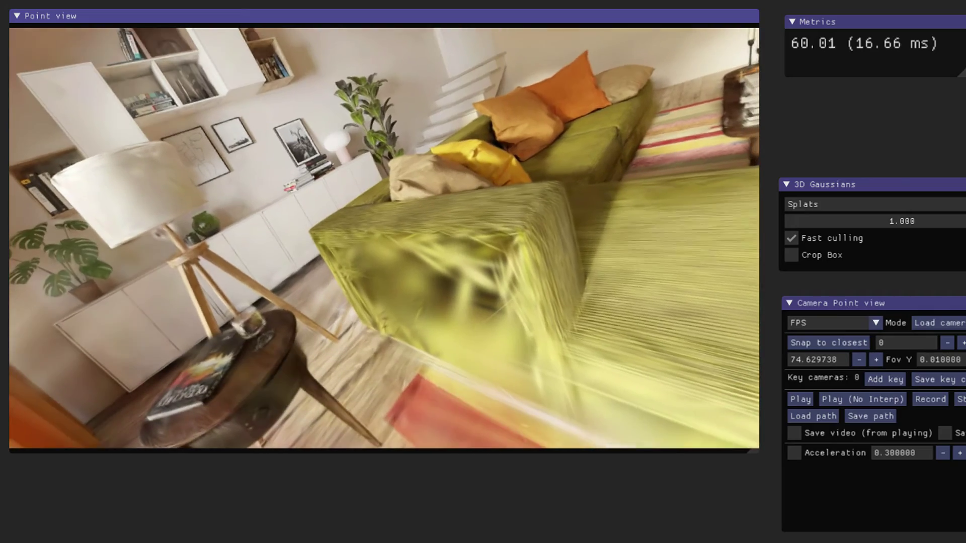
pyautogui.press('u')
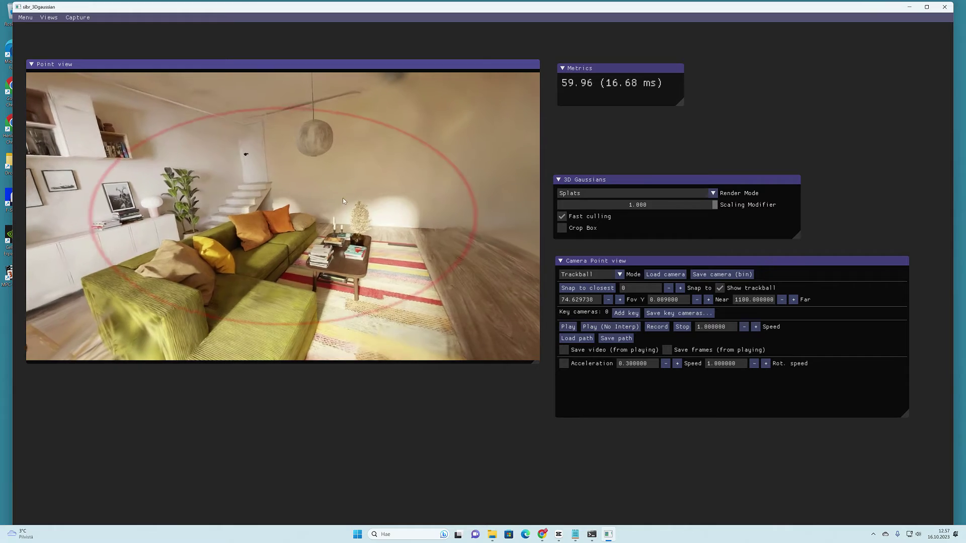
# - Rotate the living room view with the trackball and choose Trackball as the camera mode
pyautogui.moveTo(343, 200); pyautogui.dragTo(334, 247)
pyautogui.moveTo(502, 281); pyautogui.dragTo(492, 337)
pyautogui.moveTo(254, 199); pyautogui.dragTo(259, 236)
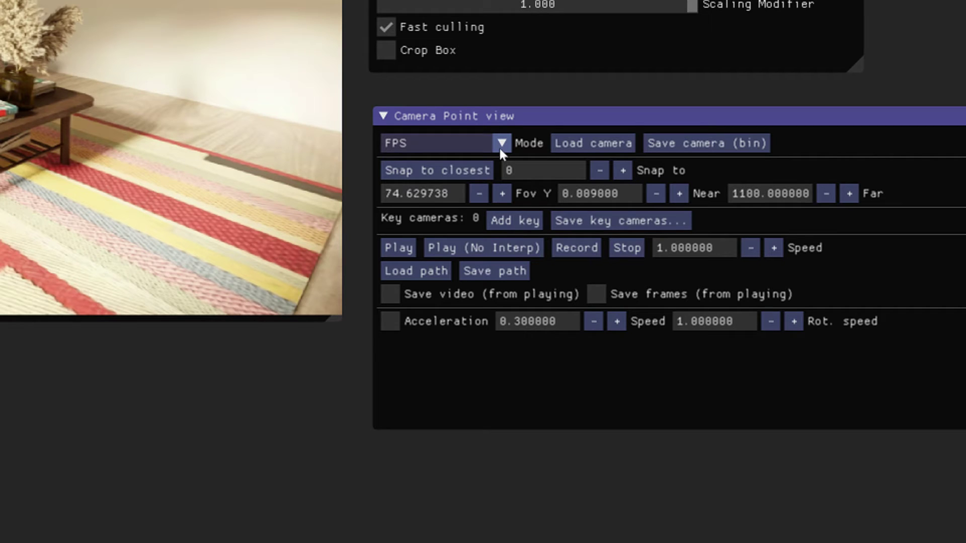
pyautogui.click(500, 146)
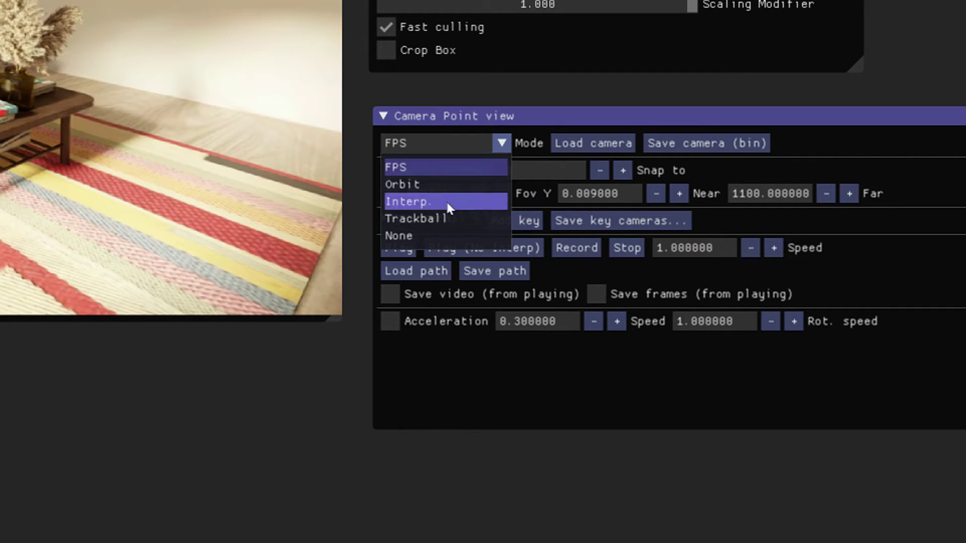
pyautogui.click(461, 219)
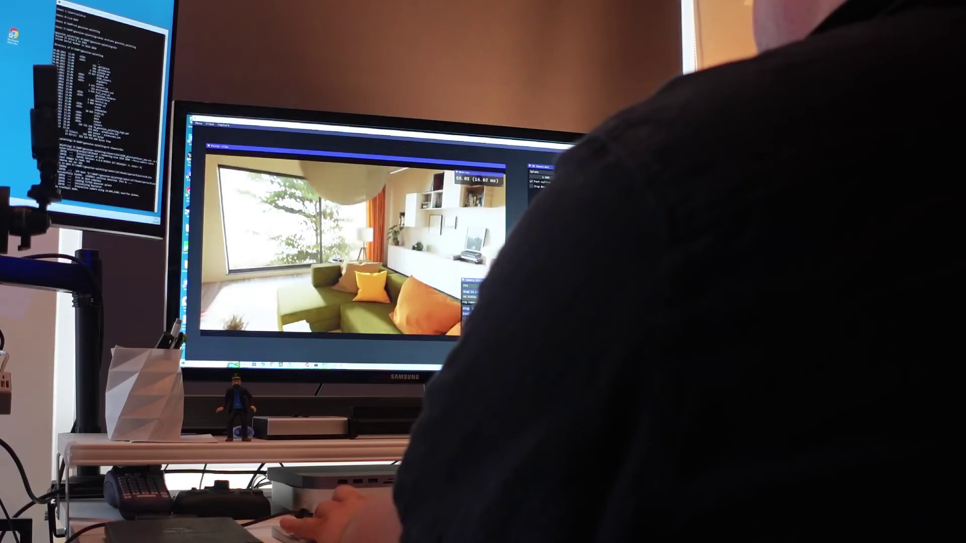
pyautogui.press('s')
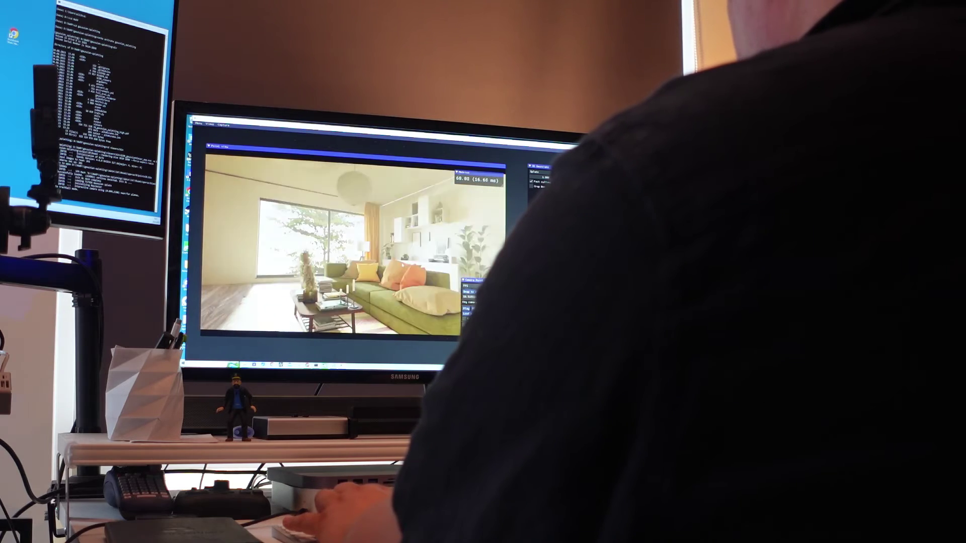
pyautogui.press('w')
pyautogui.press('o')
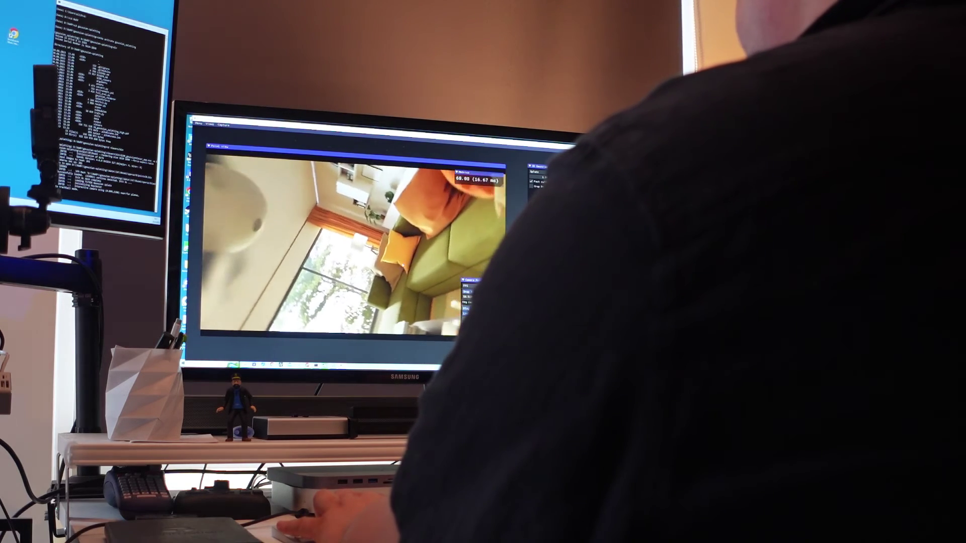
pyautogui.press('o')
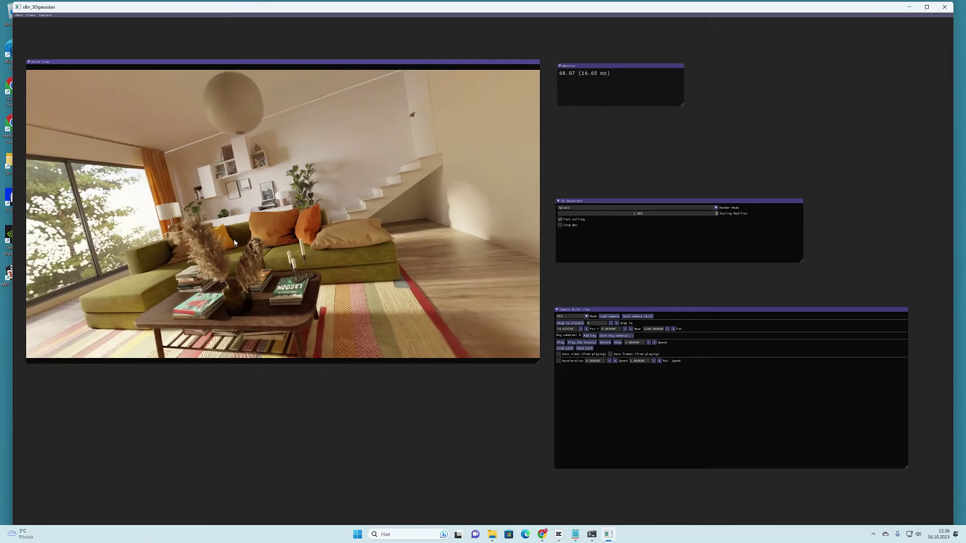
# - Examine the living room from the coffee table toward the sofa and wall shelves by rolling, strafing and turning the camera
pyautogui.press('u')
pyautogui.press('a')
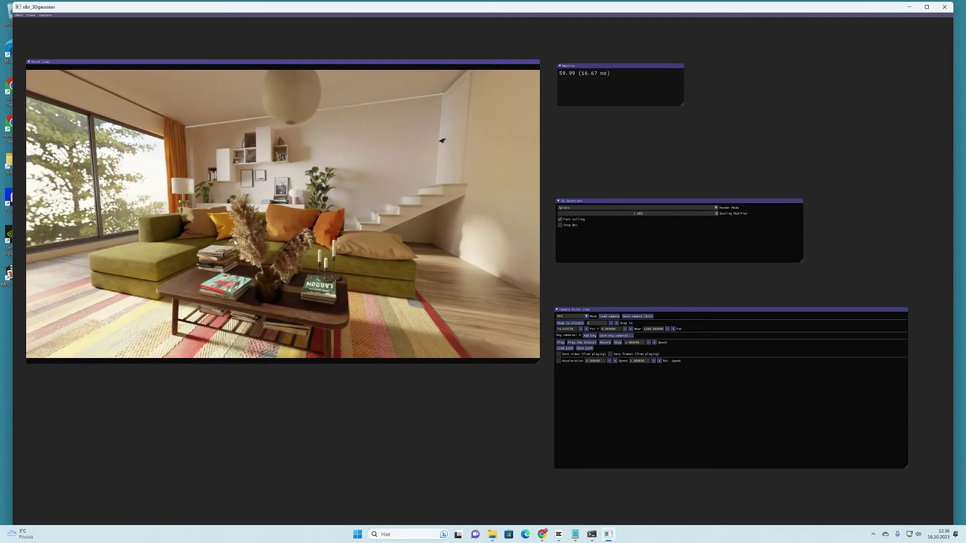
pyautogui.press('a')
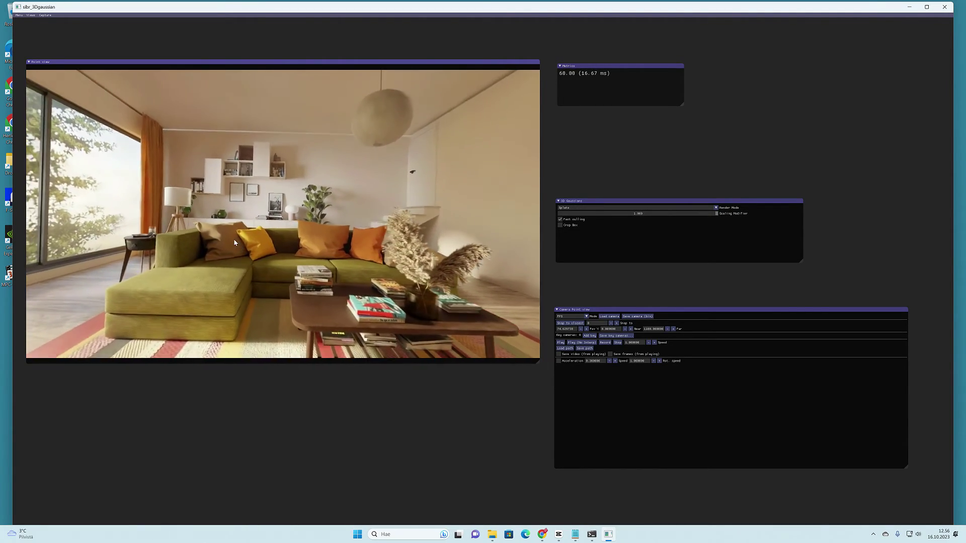
pyautogui.press('a')
pyautogui.press('l')
pyautogui.press('k')
pyautogui.press('i')
pyautogui.press('j')
pyautogui.press('k')
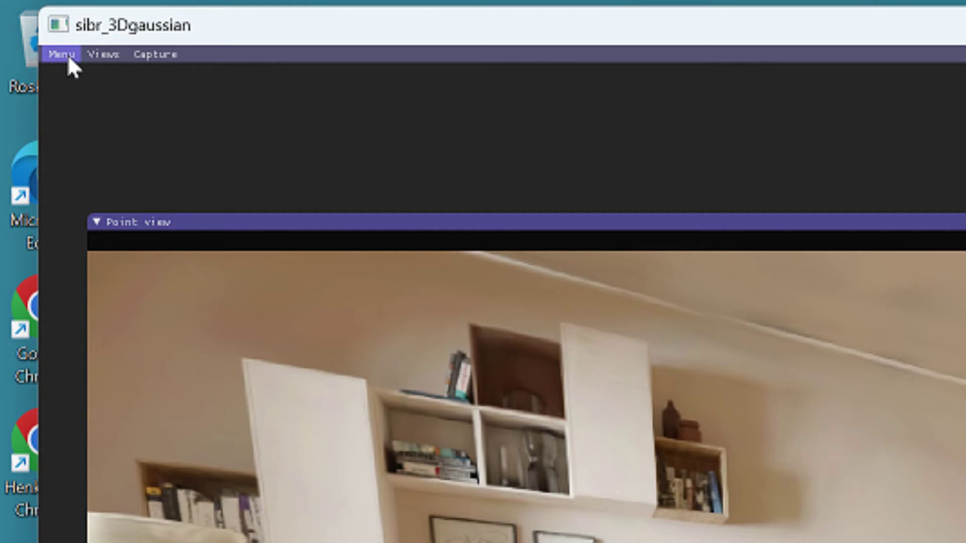
# - Enable the HiDPI display option to enlarge the viewer's interface
pyautogui.click(68, 54)
pyautogui.moveTo(78, 85)
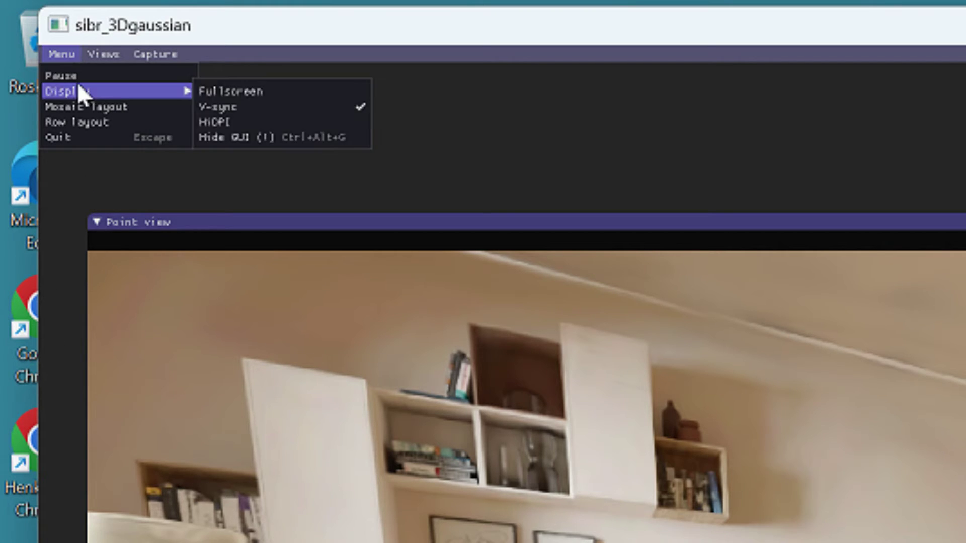
pyautogui.click(243, 121)
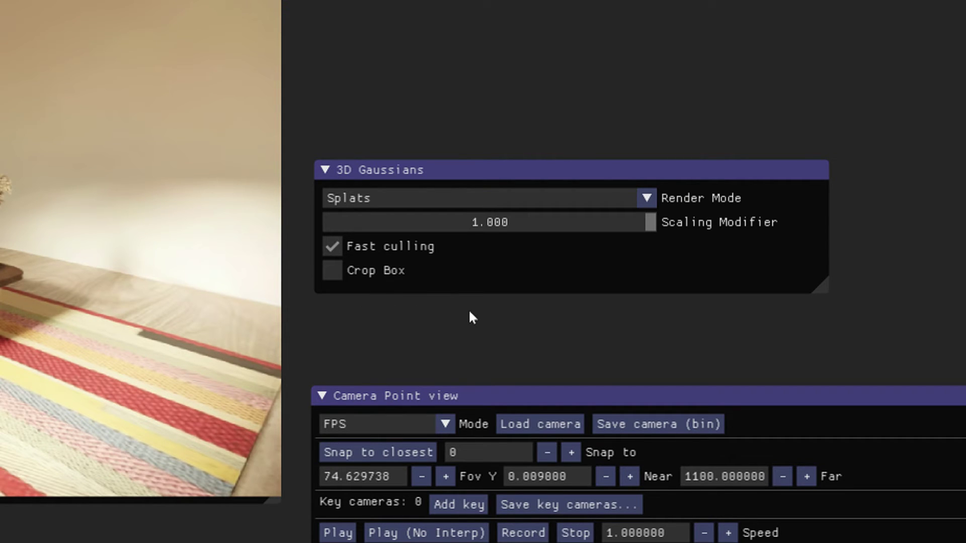
# - Move the 3D Gaussians panel higher above the camera panel and adjust the Scaling Modifier up to its maximum
pyautogui.moveTo(459, 175); pyautogui.dragTo(453, 124)
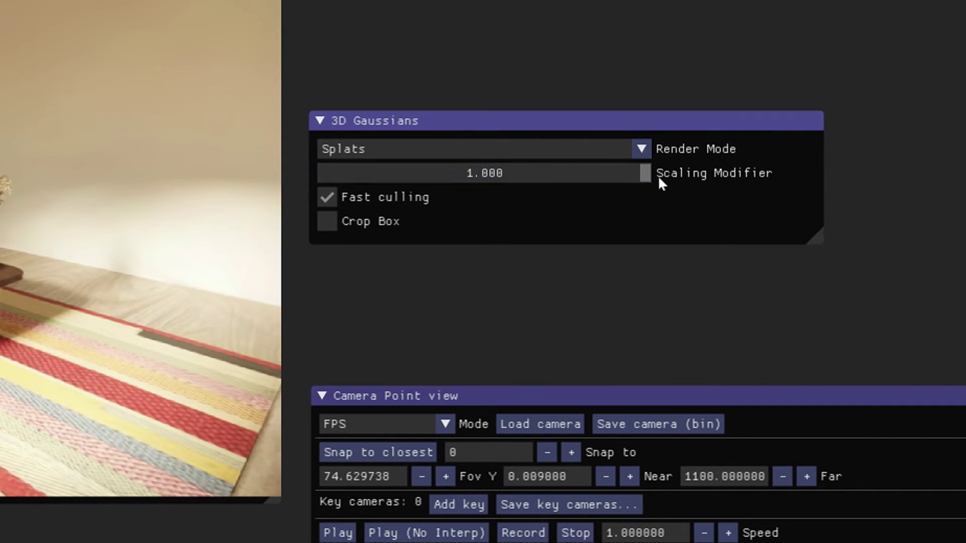
pyautogui.moveTo(645, 173); pyautogui.dragTo(771, 181)
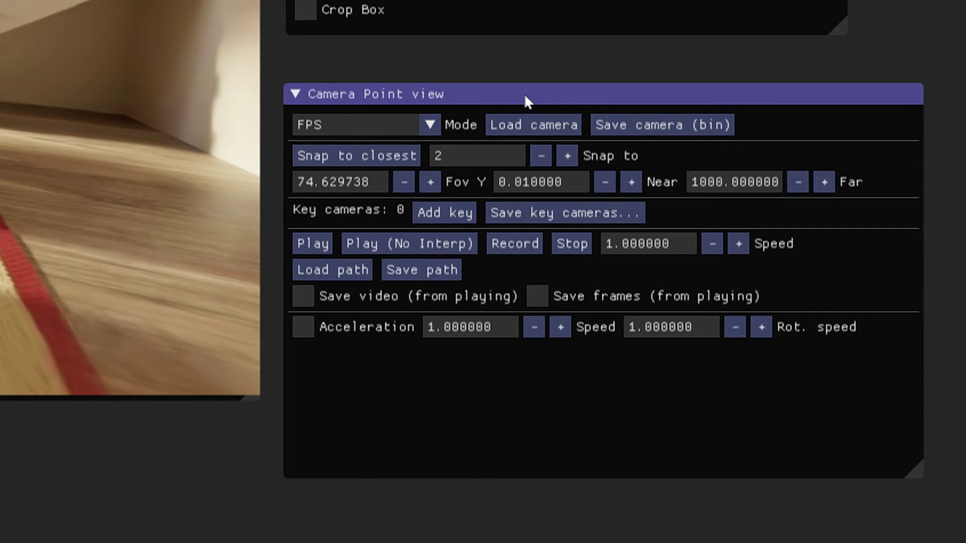
# - Shift the Camera Point view panel slightly, and set the camera Speed to 0.1 and the Rot. speed to 0.18
pyautogui.moveTo(525, 93)
pyautogui.mouseDown()
pyautogui.moveTo(515, 83)
pyautogui.moveTo(528, 99)
pyautogui.mouseUp()
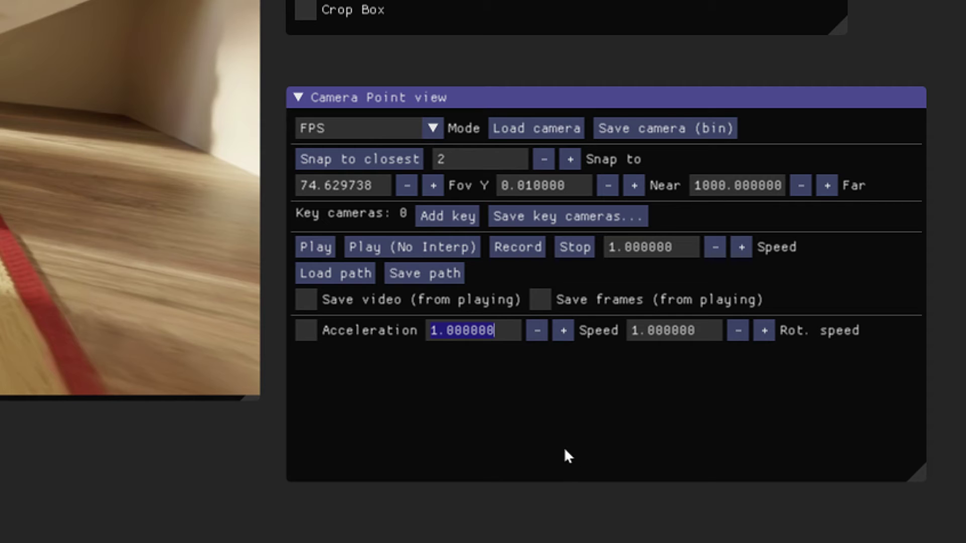
pyautogui.write('0.2')
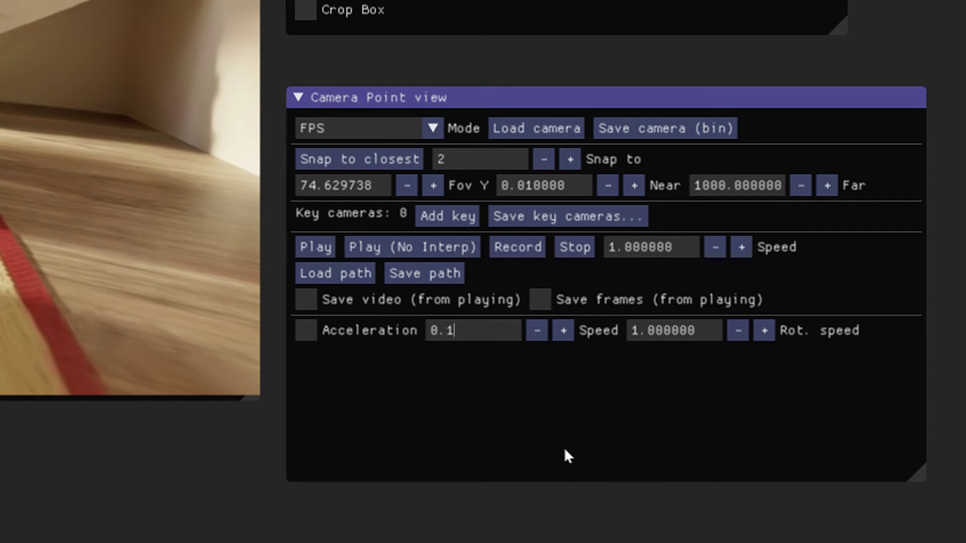
pyautogui.press('Tab')
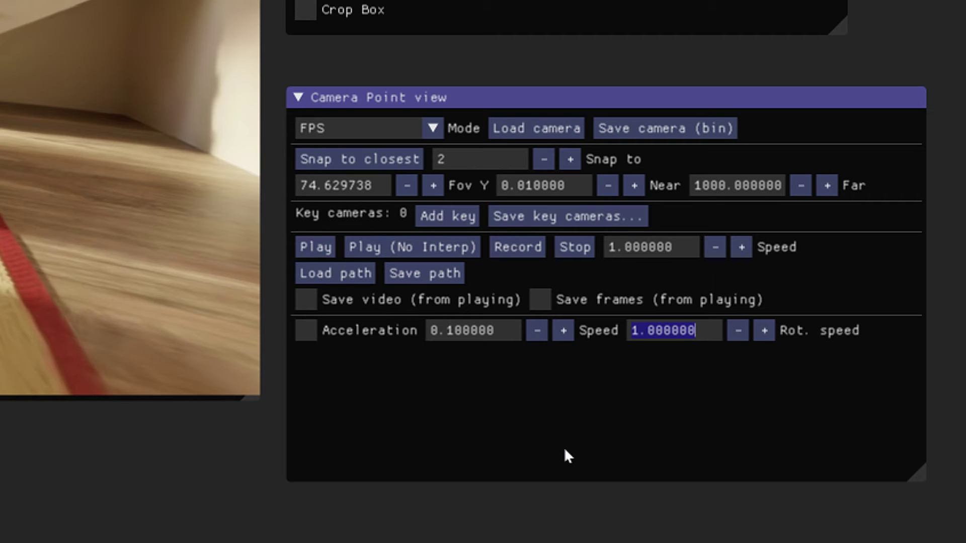
pyautogui.write('0.18')
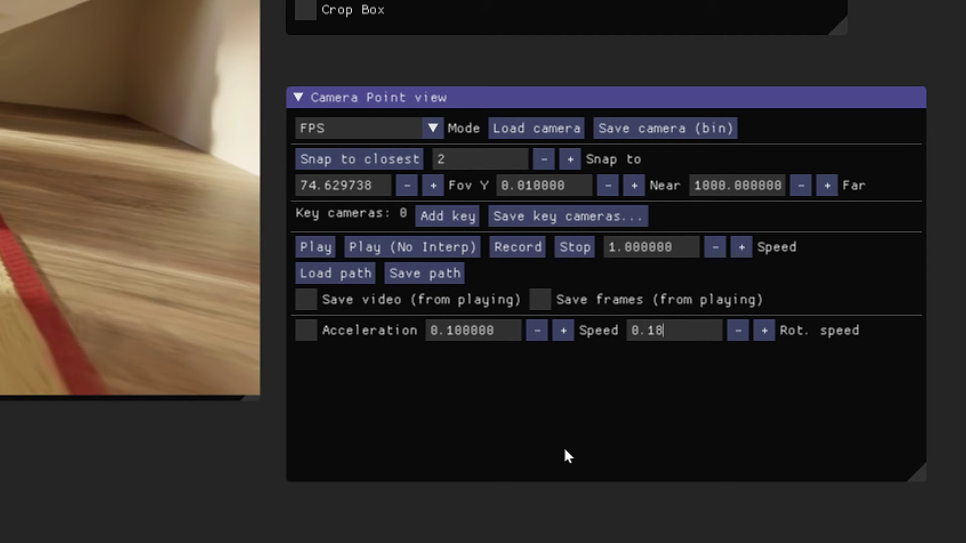
pyautogui.press('Return')
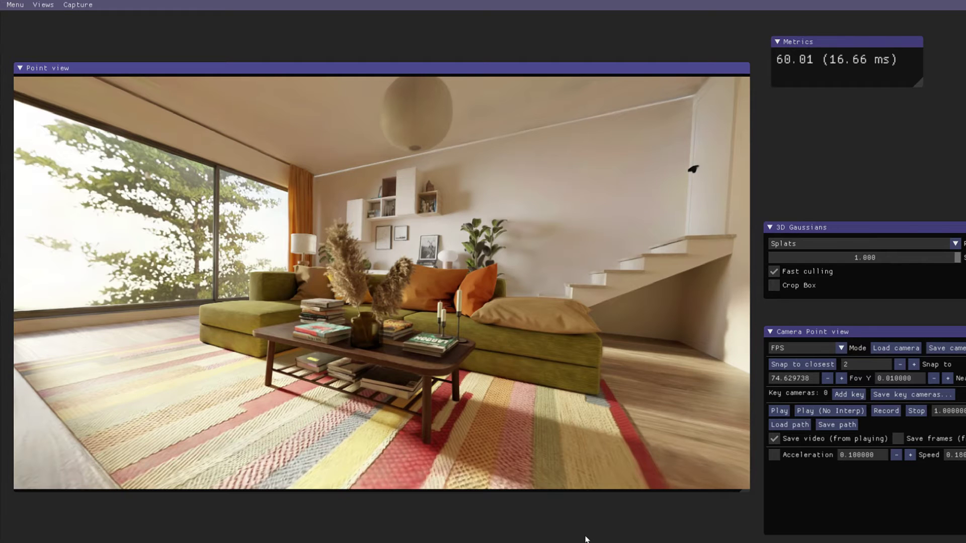
# - Record a forward camera move through the living room with Save video (from playing) enabled, and play back the recorded path
pyautogui.press('w')
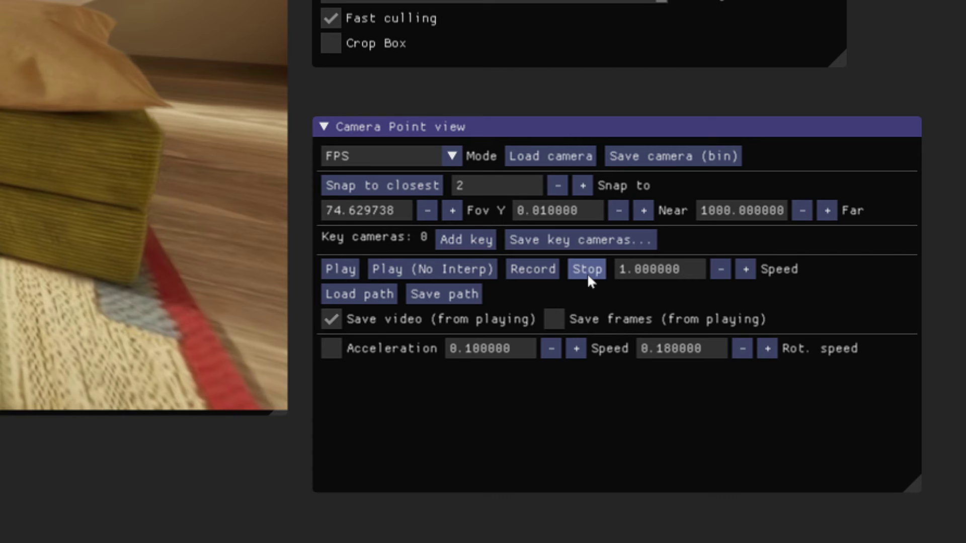
pyautogui.click(587, 274)
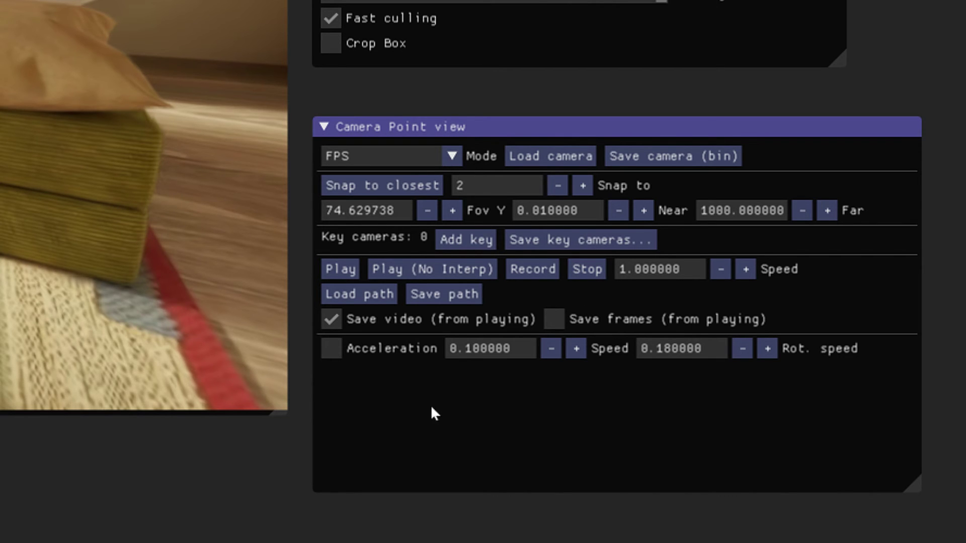
pyautogui.click(350, 271)
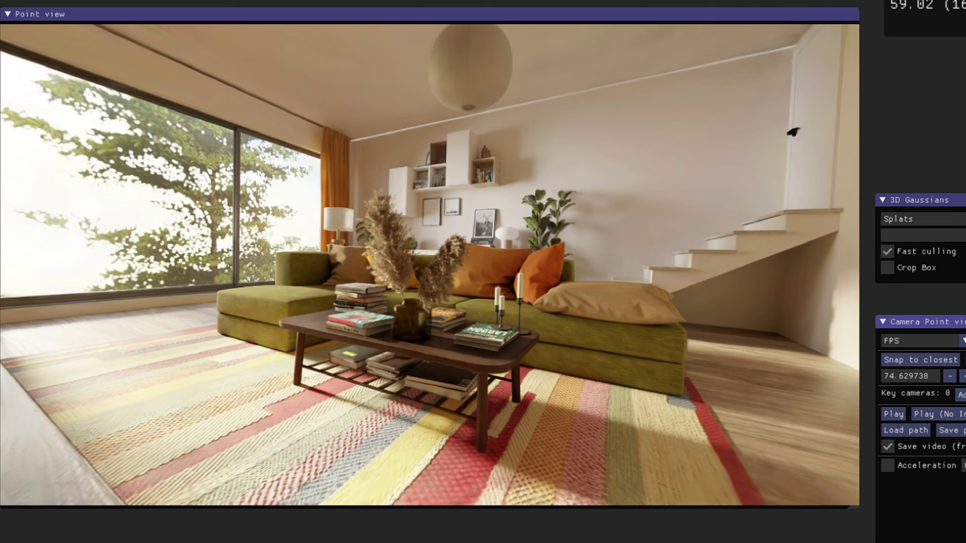
# - Reduce the Scaling Modifier to 0.001 to inspect the living room splats as tiny points, and restore it to 1.000
pyautogui.press('w')
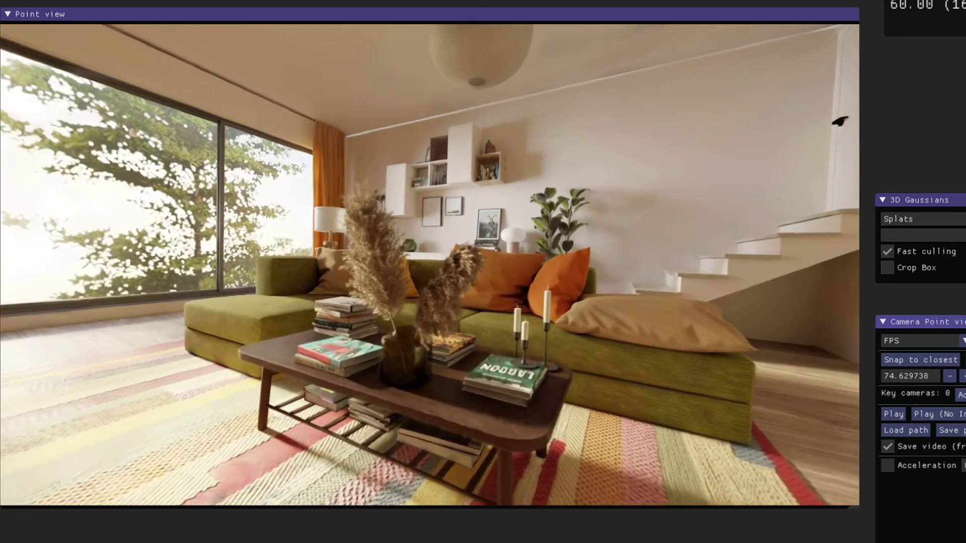
pyautogui.press('w')
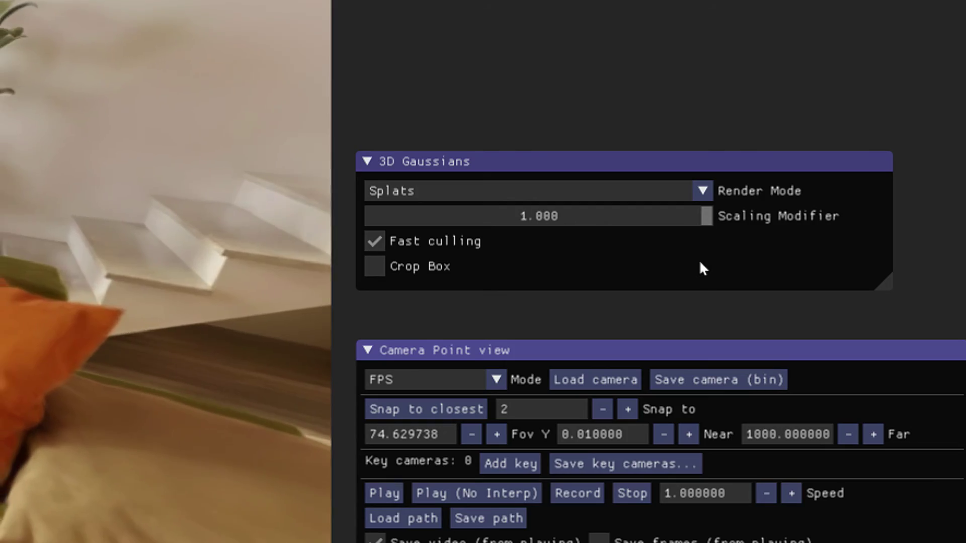
pyautogui.moveTo(707, 216); pyautogui.dragTo(594, 216)
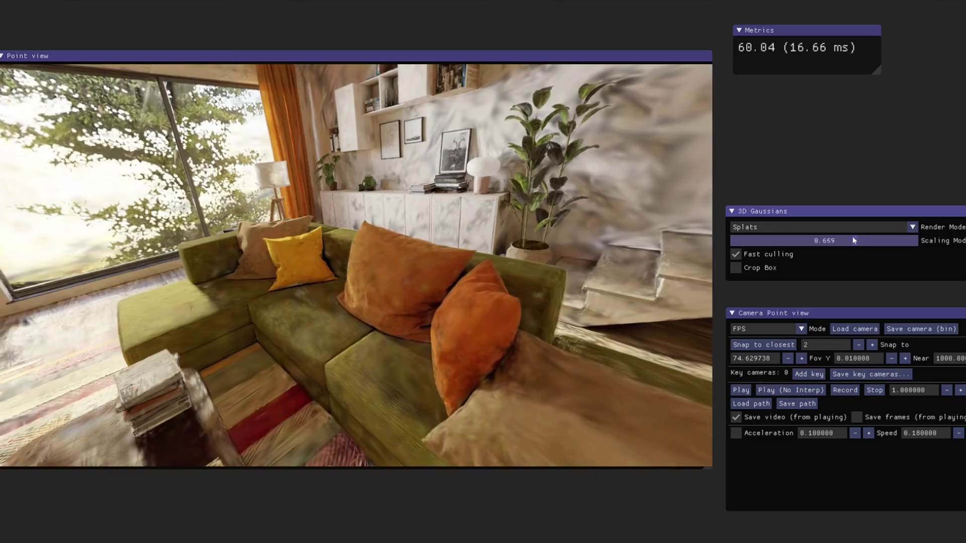
pyautogui.moveTo(853, 241); pyautogui.dragTo(734, 246)
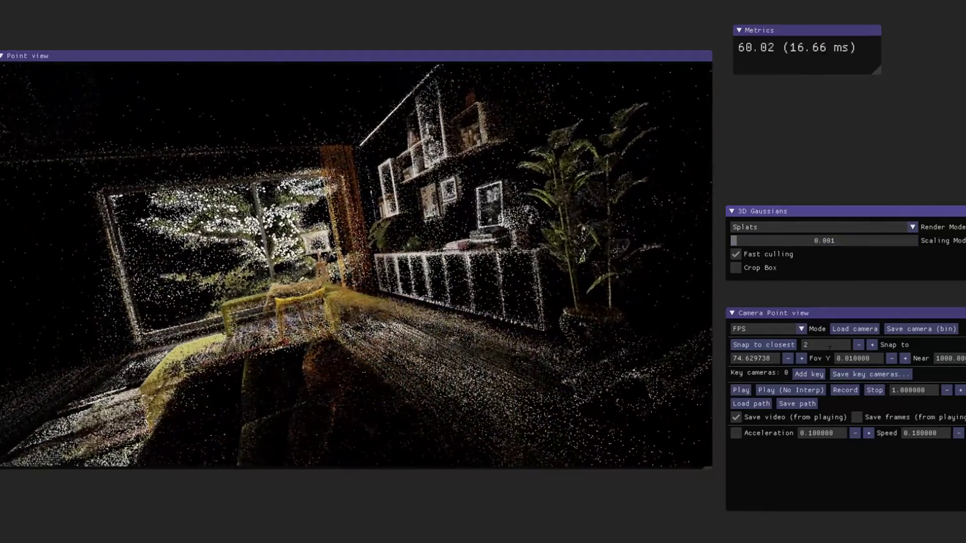
pyautogui.press('j')
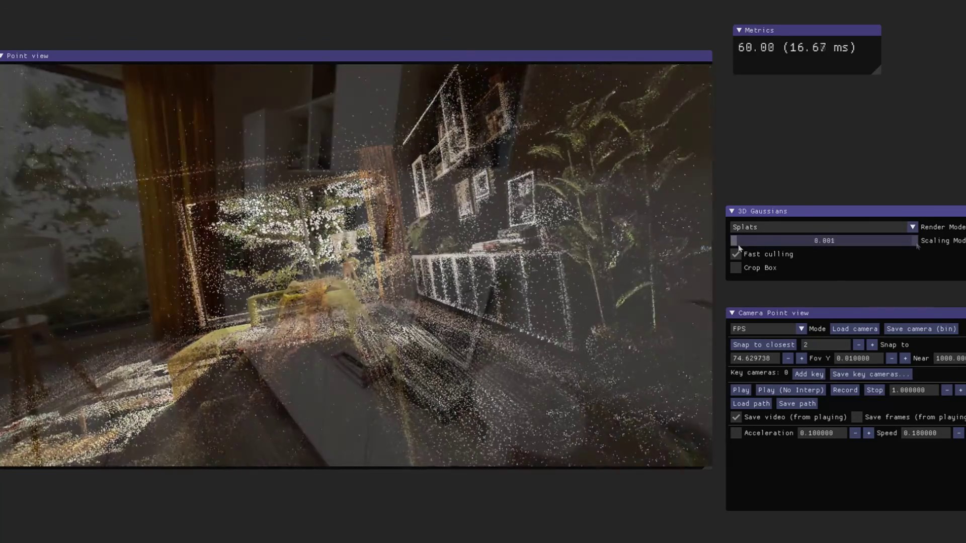
pyautogui.moveTo(740, 246); pyautogui.dragTo(723, 263)
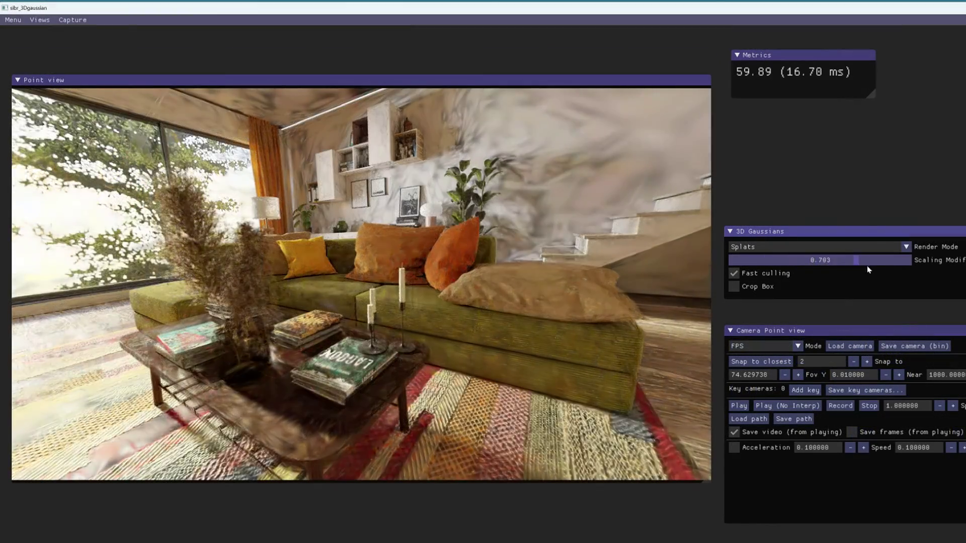
pyautogui.moveTo(867, 269); pyautogui.dragTo(956, 277)
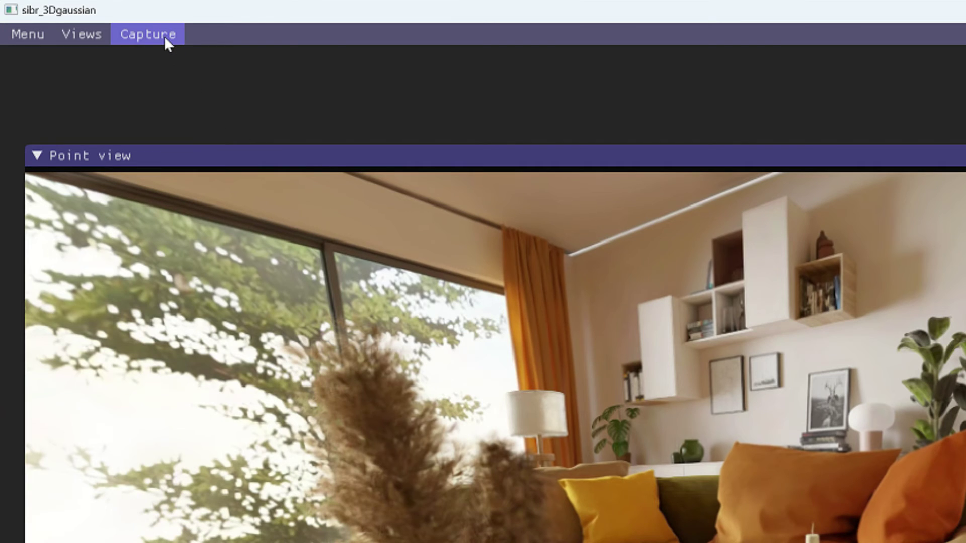
# - Export the recorded camera-path video to the desktop as GS_Room1 and open the exported file
pyautogui.click(164, 35)
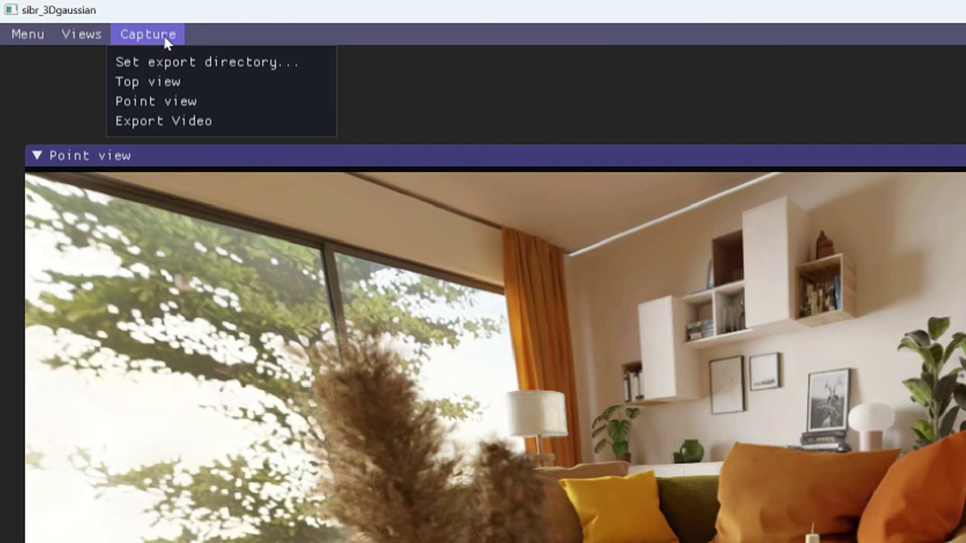
pyautogui.click(222, 125)
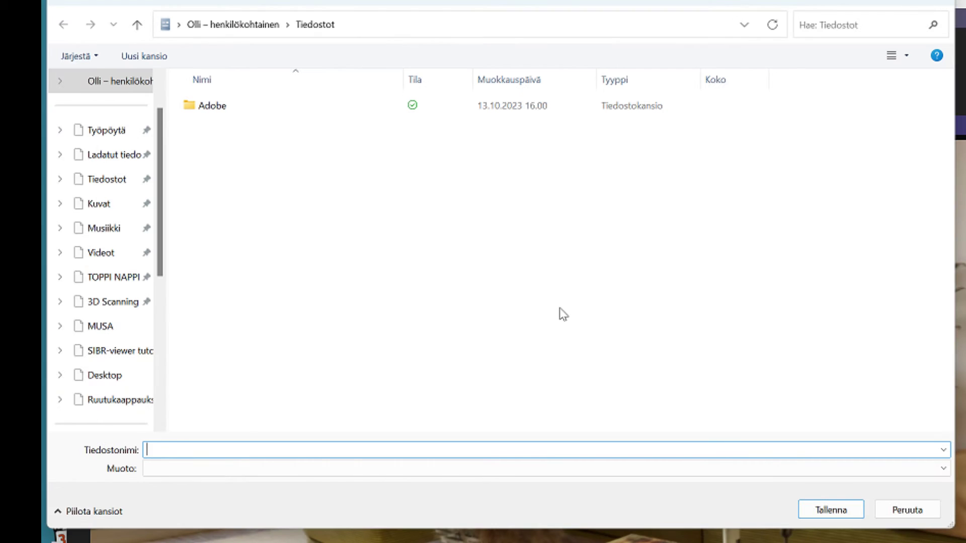
pyautogui.click(98, 132)
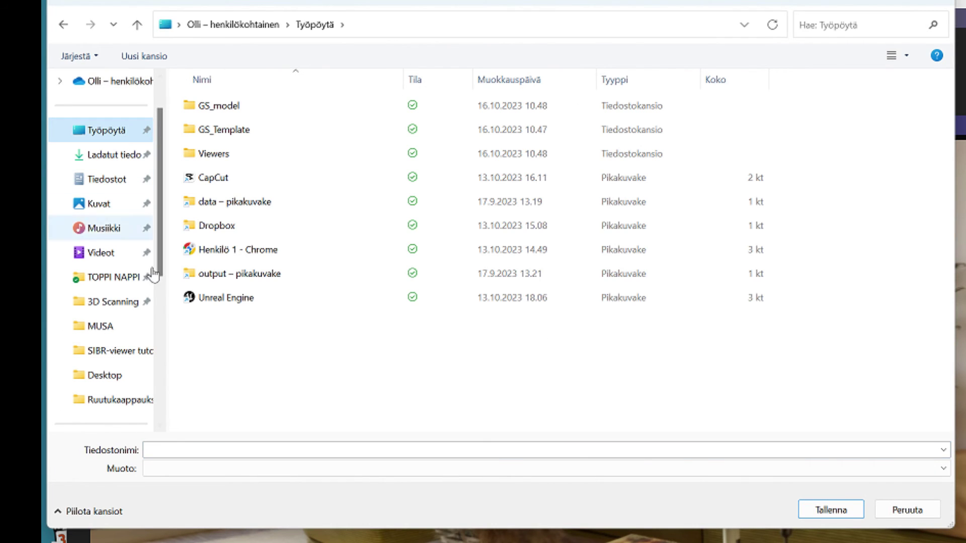
pyautogui.click(177, 450)
pyautogui.write('GS_Room1')
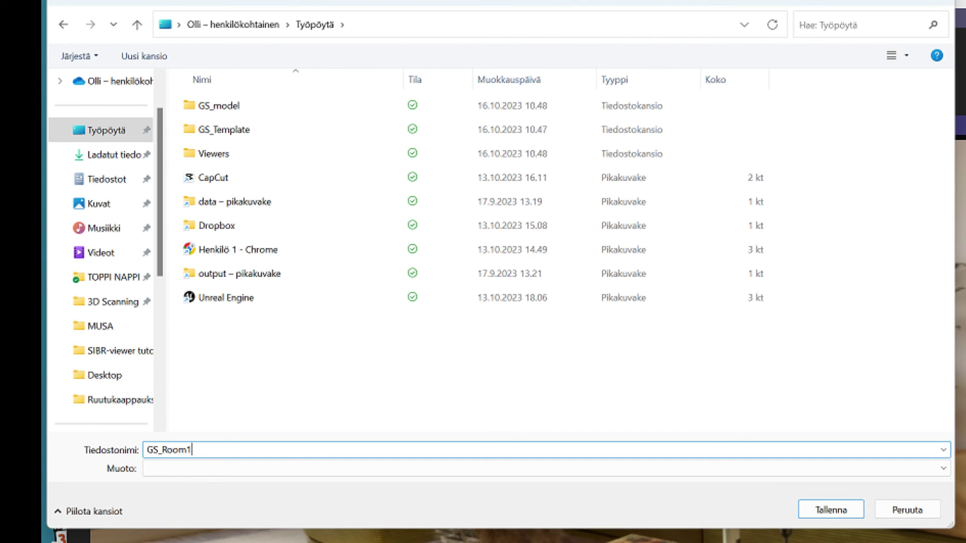
pyautogui.press('Return')
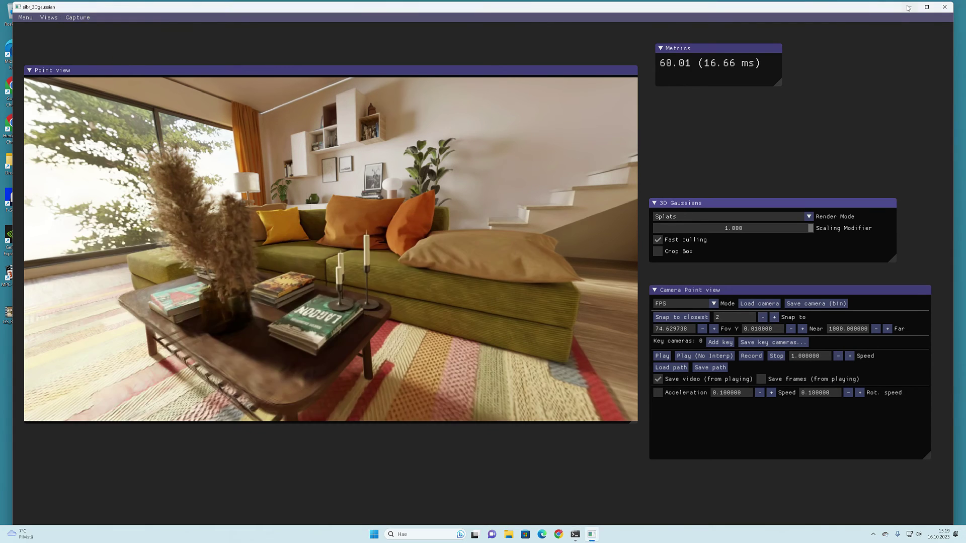
pyautogui.click(910, 7)
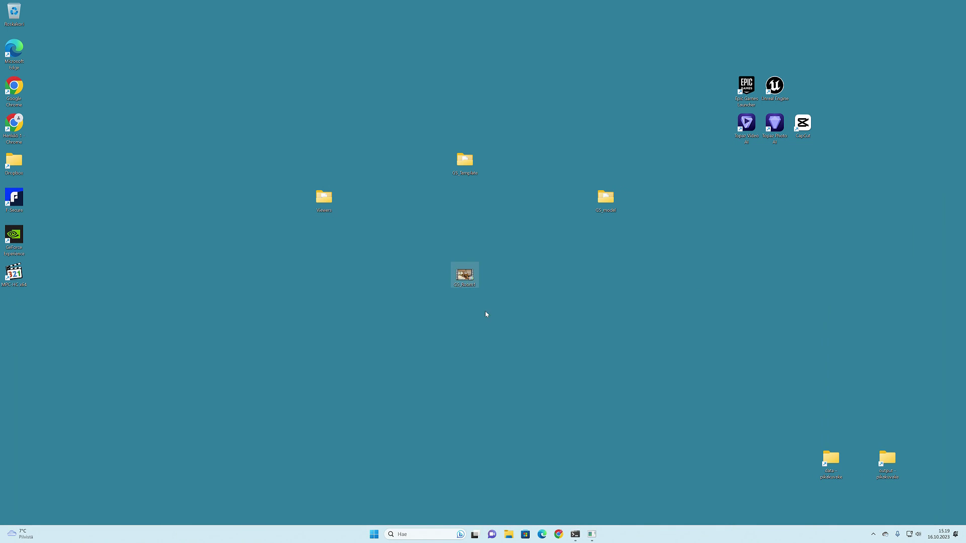
pyautogui.doubleClick(465, 275)
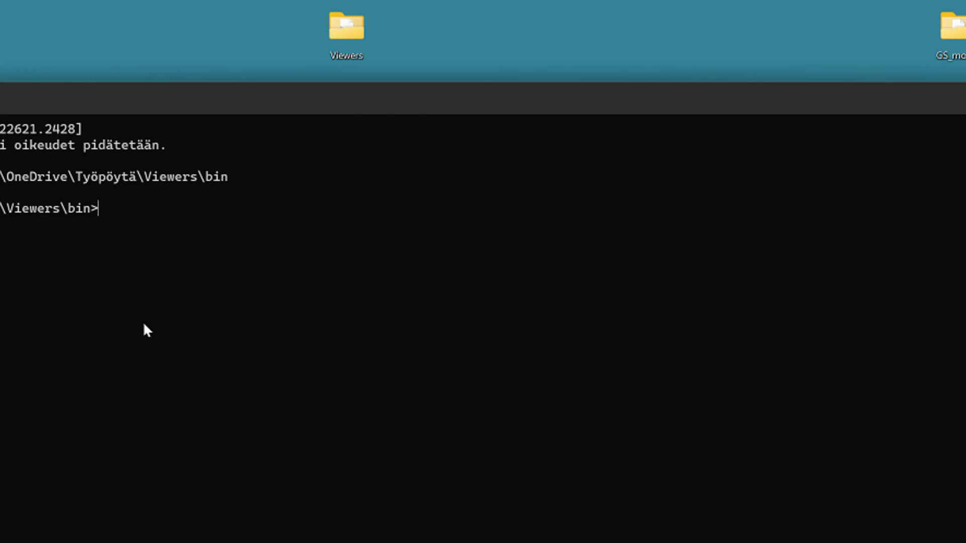
# - Enter the command "SIBR_gaussianViewer_app.exe --rendering-size 1920 1080 -m" at the Viewers\bin prompt and append the GS_model folder's path
pyautogui.write('SIBR_gaussianViewer_app.exe --rendering-size 1920 1080')
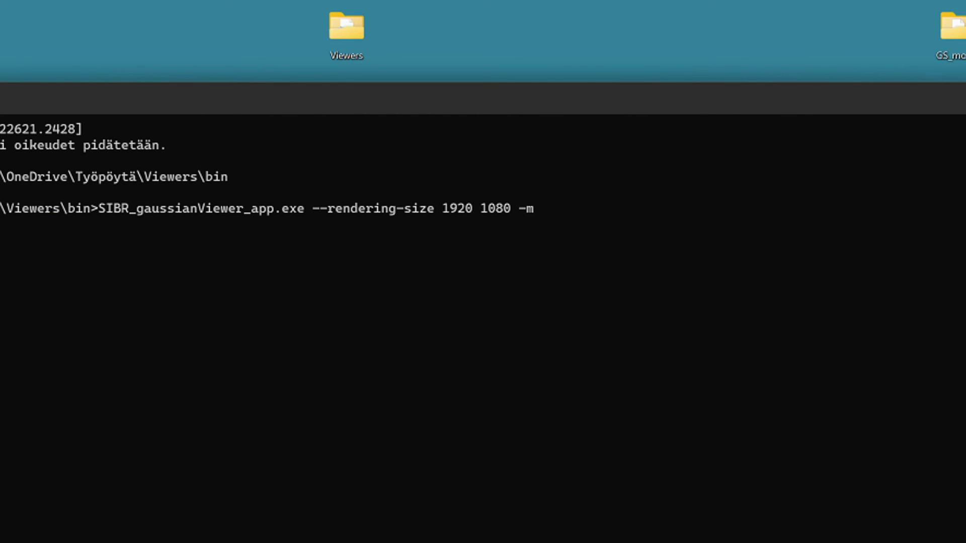
pyautogui.moveTo(945, 26); pyautogui.dragTo(663, 296)
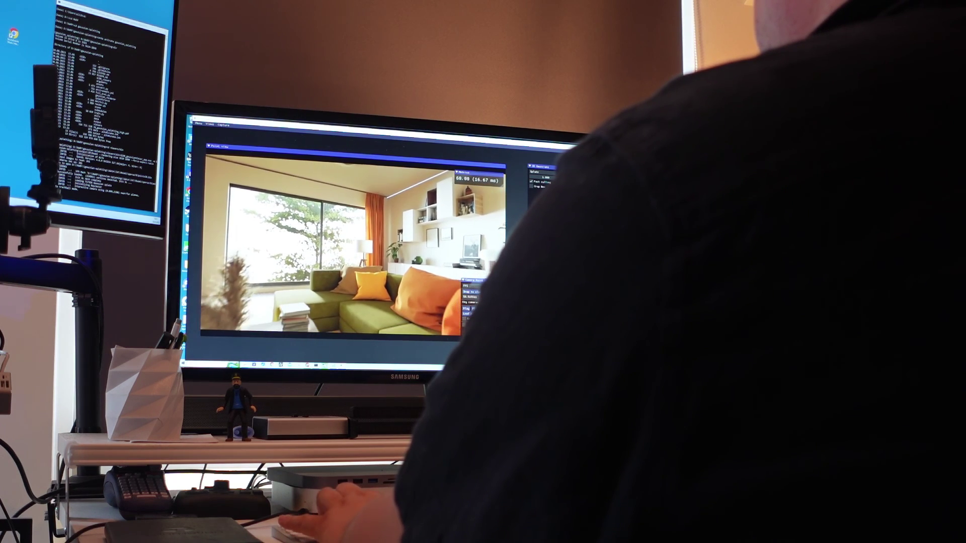
pyautogui.press('s')
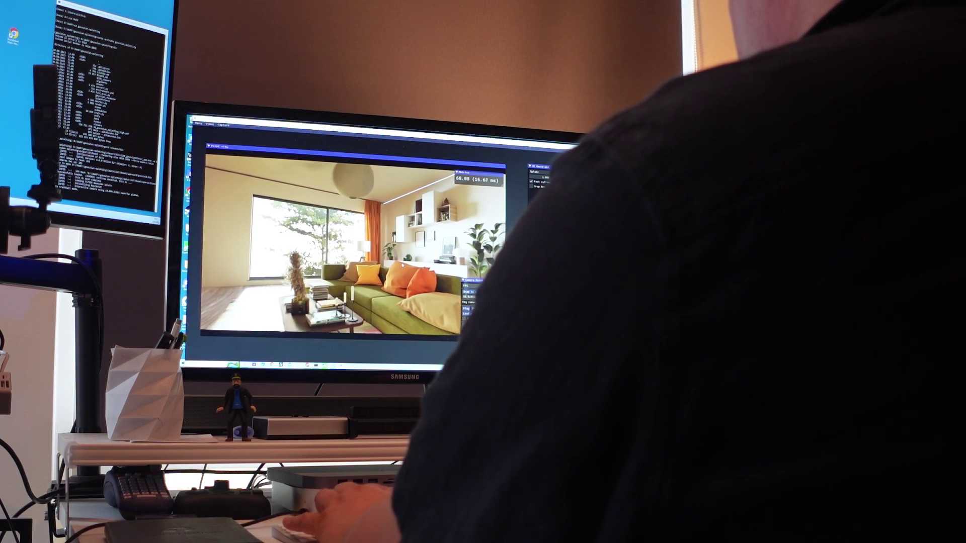